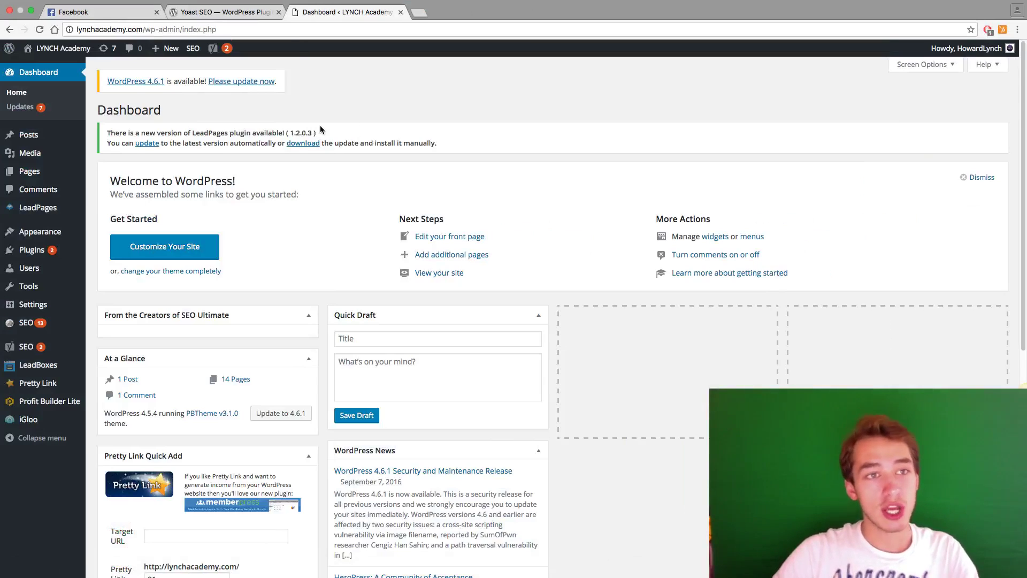
pyautogui.click(251, 13)
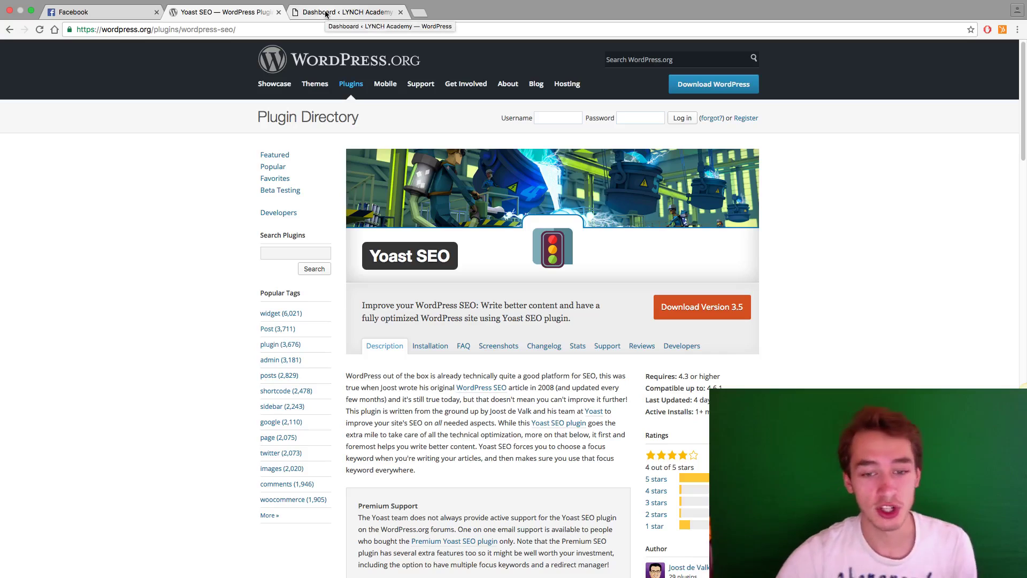
pyautogui.scroll(-4, 875, 326)
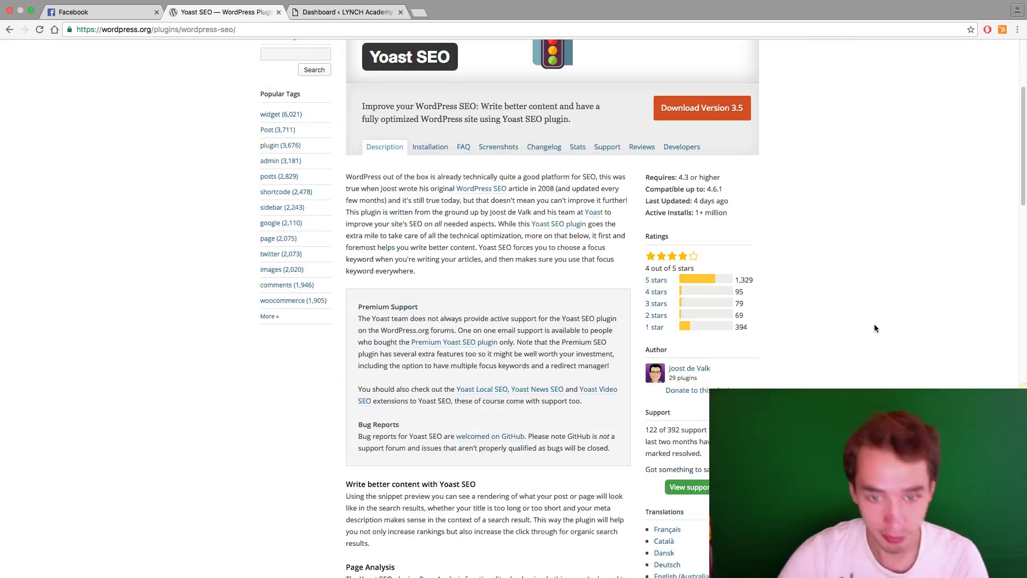
pyautogui.scroll(-6, 874, 326)
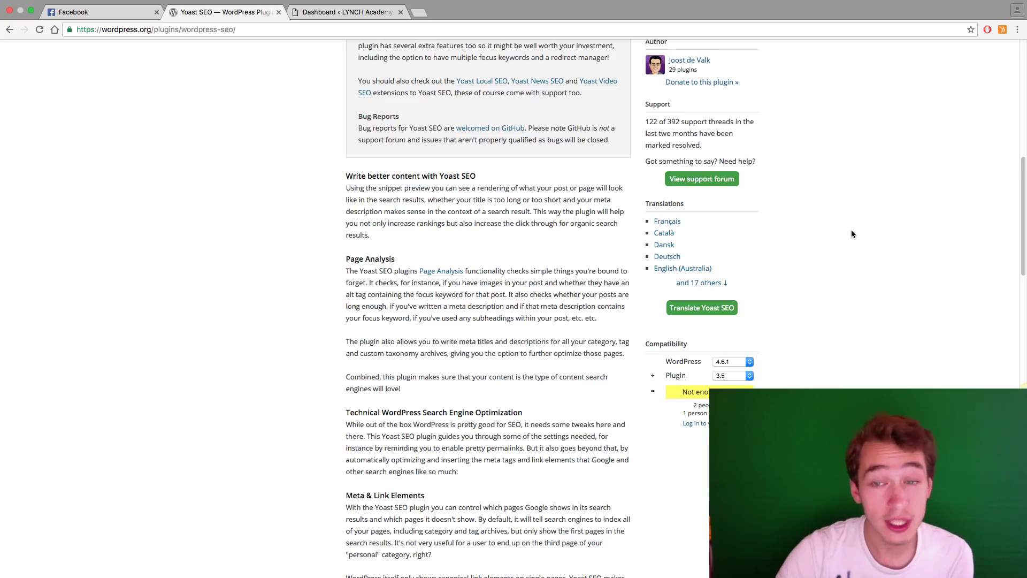
pyautogui.scroll(8, 851, 231)
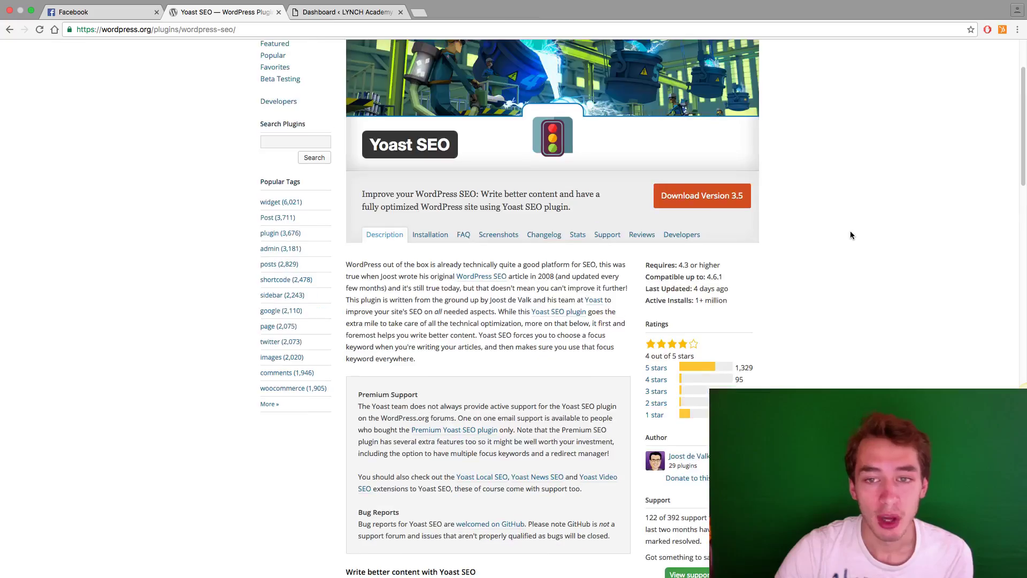
pyautogui.scroll(-20, 852, 235)
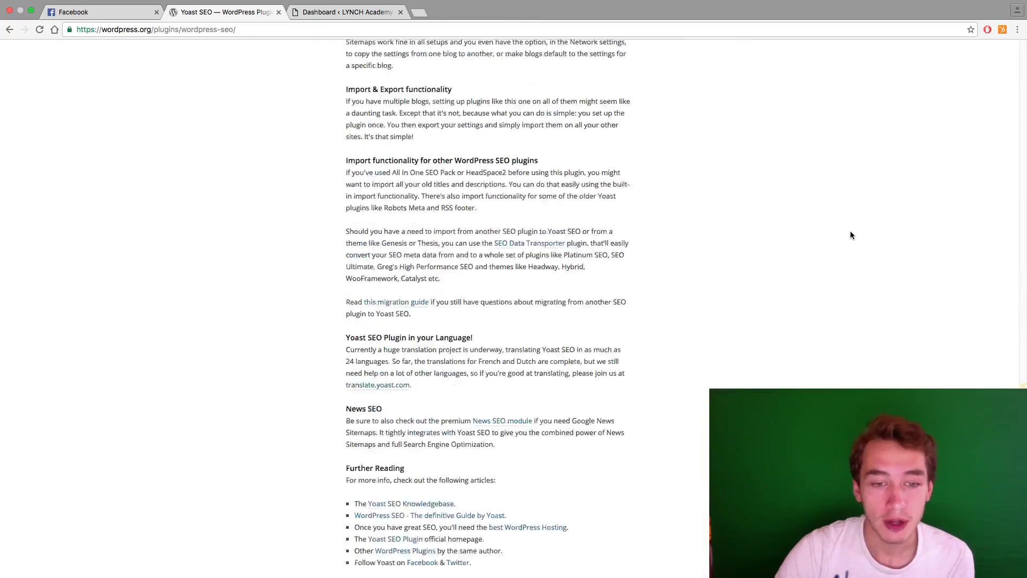
pyautogui.scroll(-2, 851, 235)
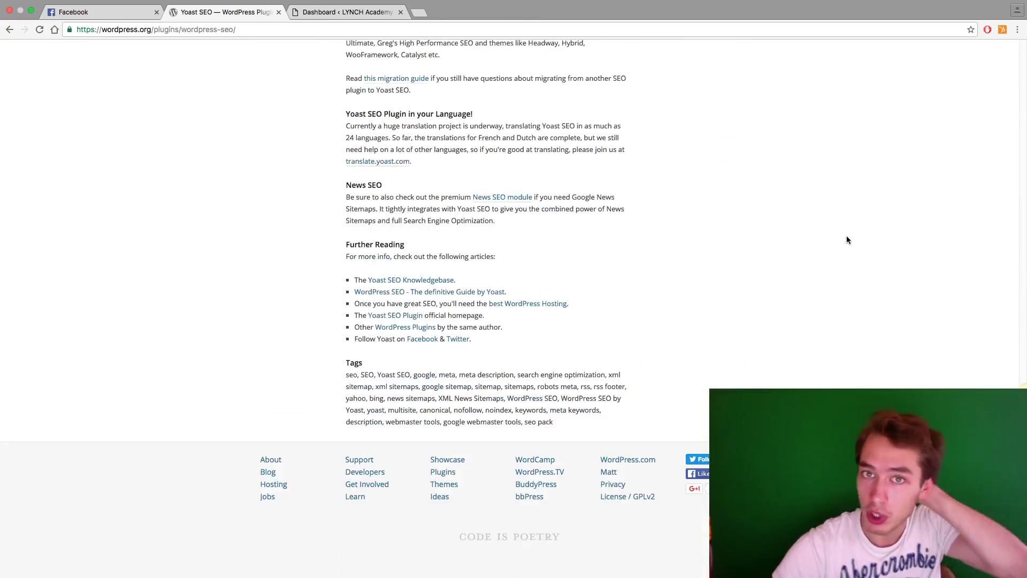
pyautogui.scroll(18, 846, 236)
pyautogui.scroll(11, 846, 238)
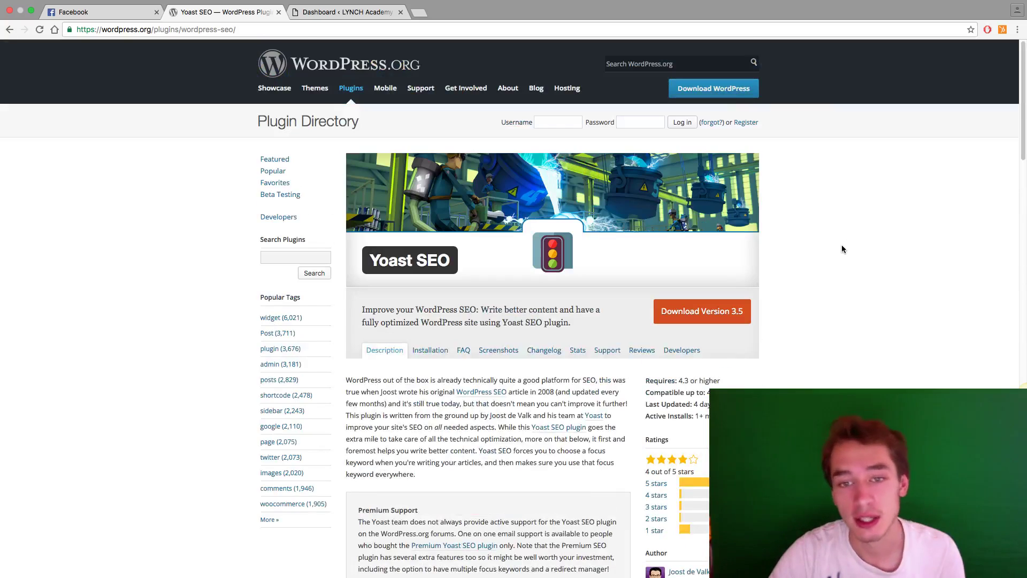
pyautogui.scroll(-2, 835, 248)
pyautogui.scroll(-1, 835, 252)
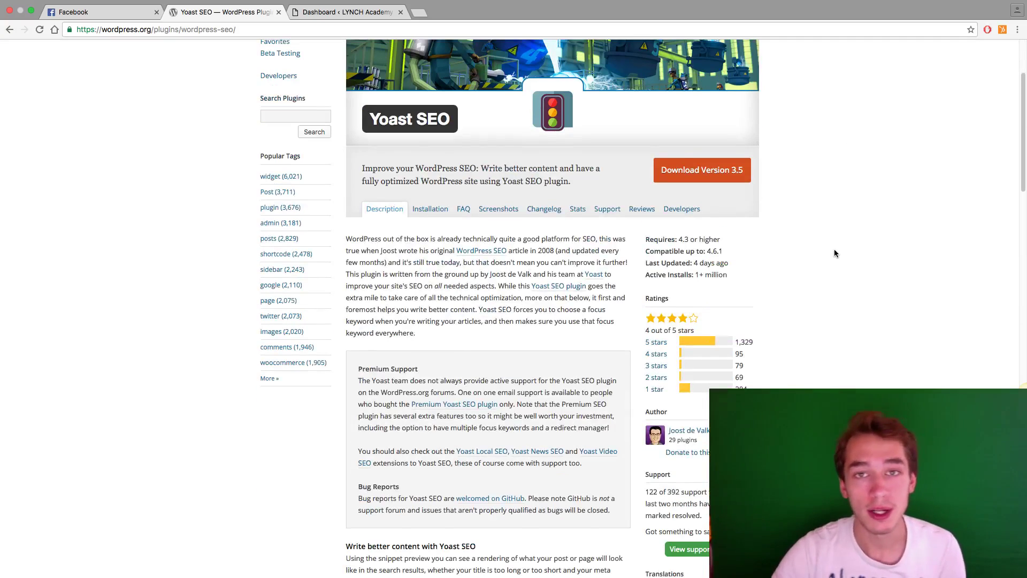
pyautogui.scroll(-1, 832, 255)
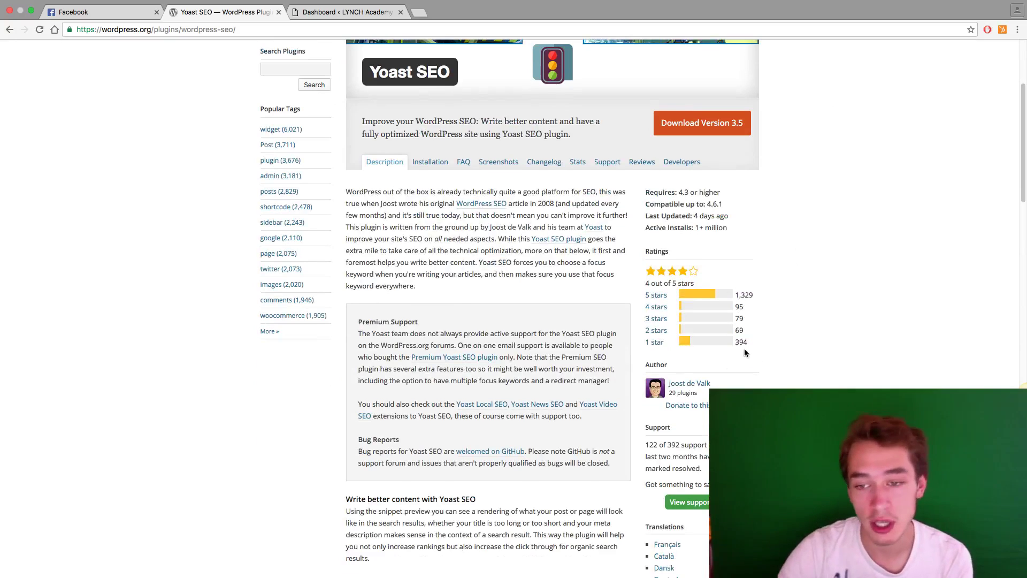
pyautogui.moveTo(748, 343); pyautogui.dragTo(736, 343)
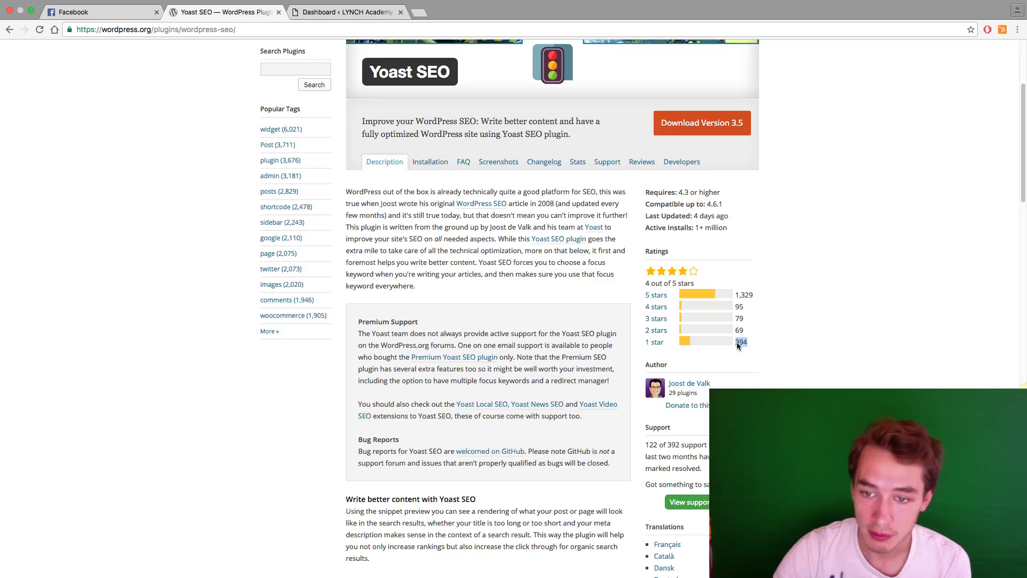
pyautogui.click(880, 316)
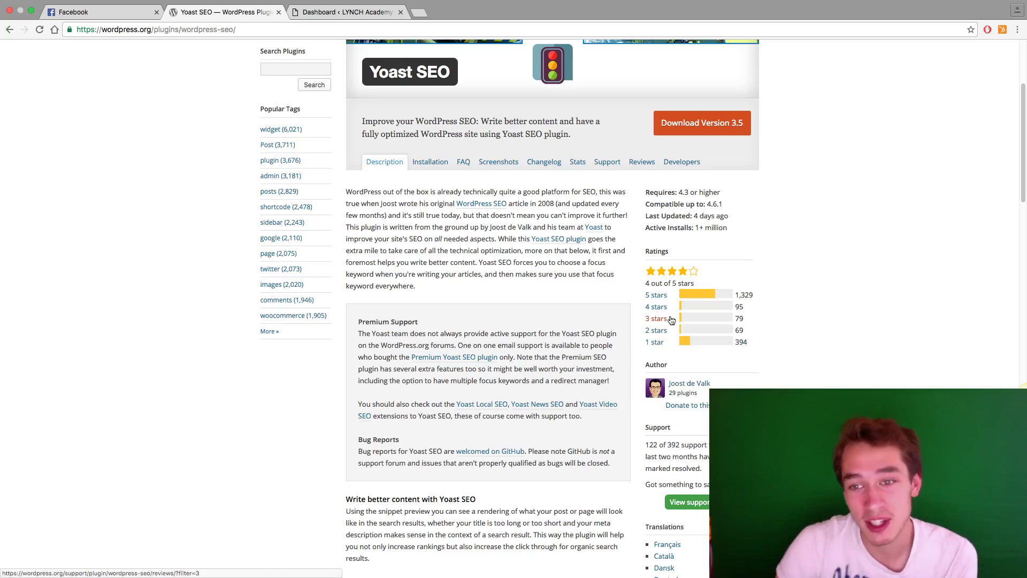
pyautogui.moveTo(688, 229); pyautogui.dragTo(725, 232)
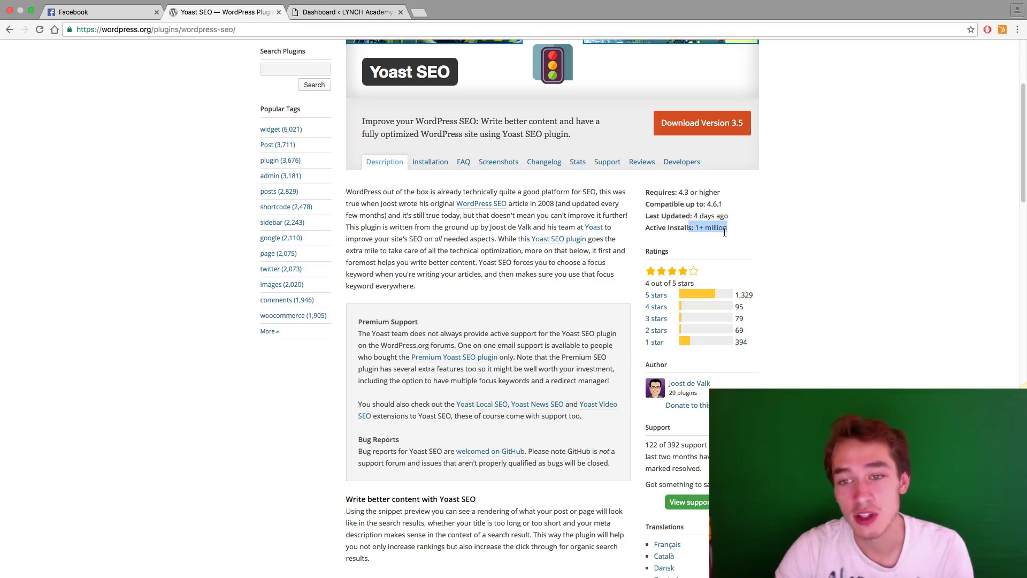
pyautogui.click(762, 236)
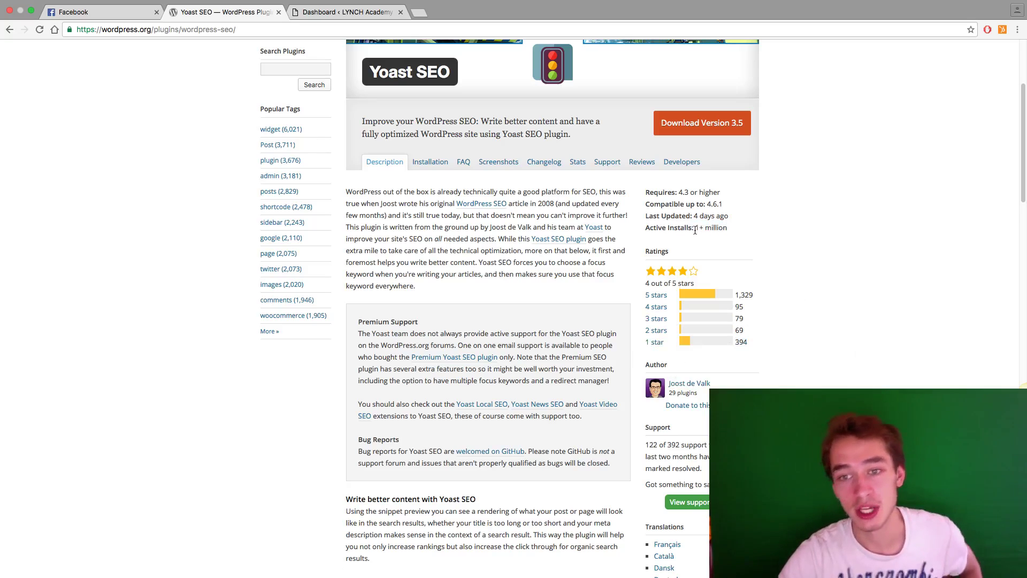
# Open the Yoast SEO Dashboard from the SEO admin menu and close the General settings tour.
pyautogui.click(344, 13)
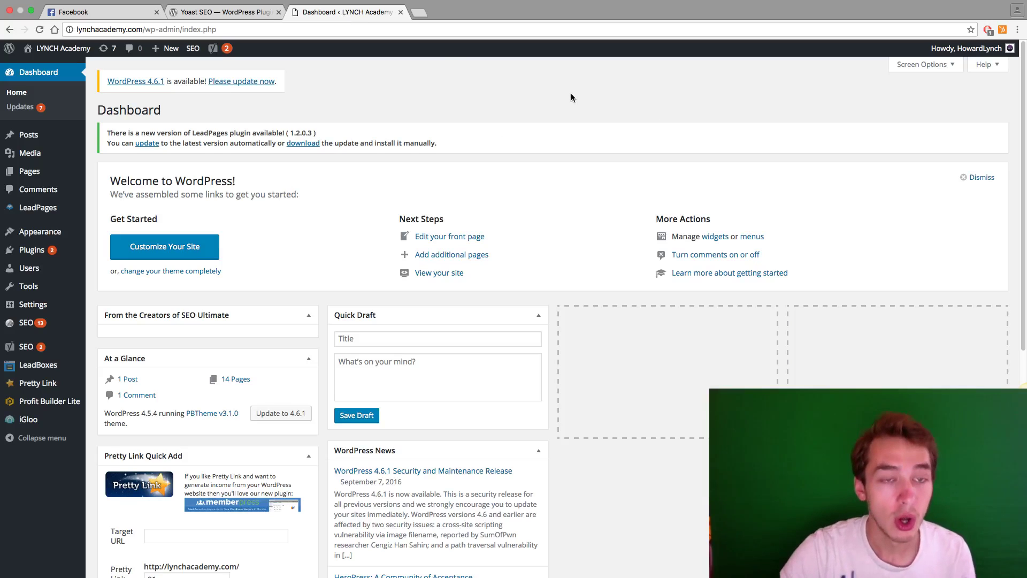
pyautogui.moveTo(221, 53)
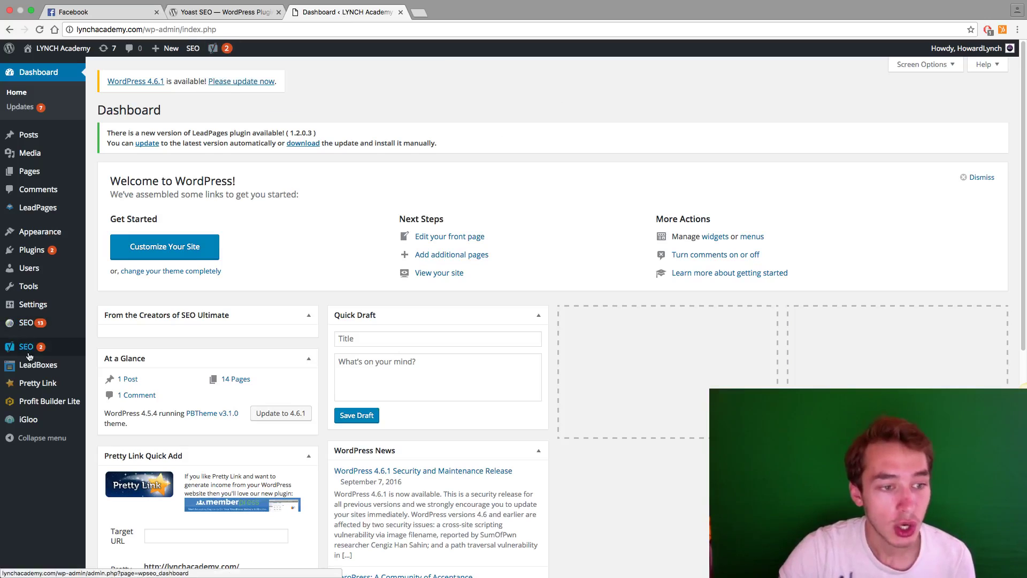
pyautogui.moveTo(34, 348)
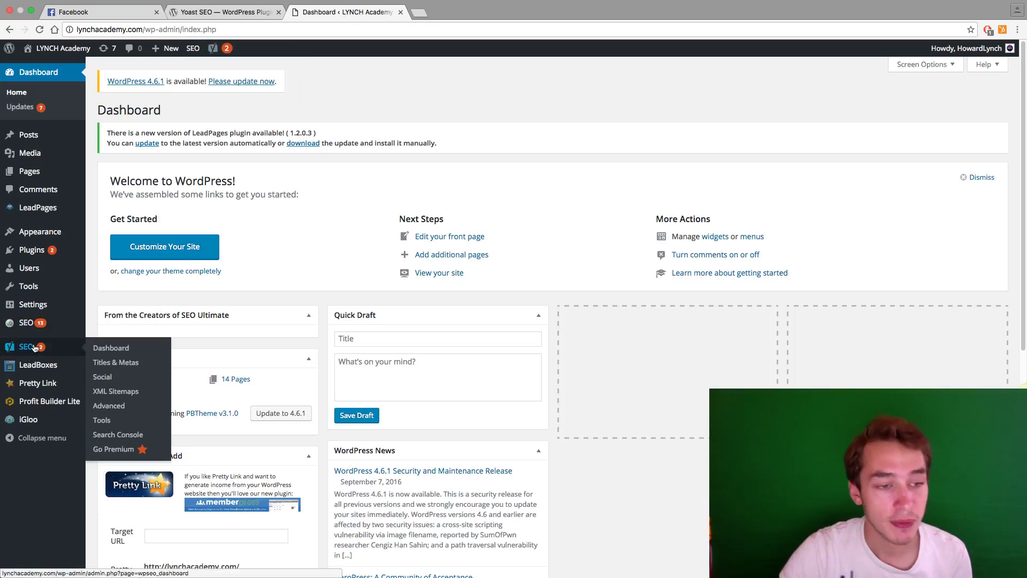
pyautogui.click(35, 348)
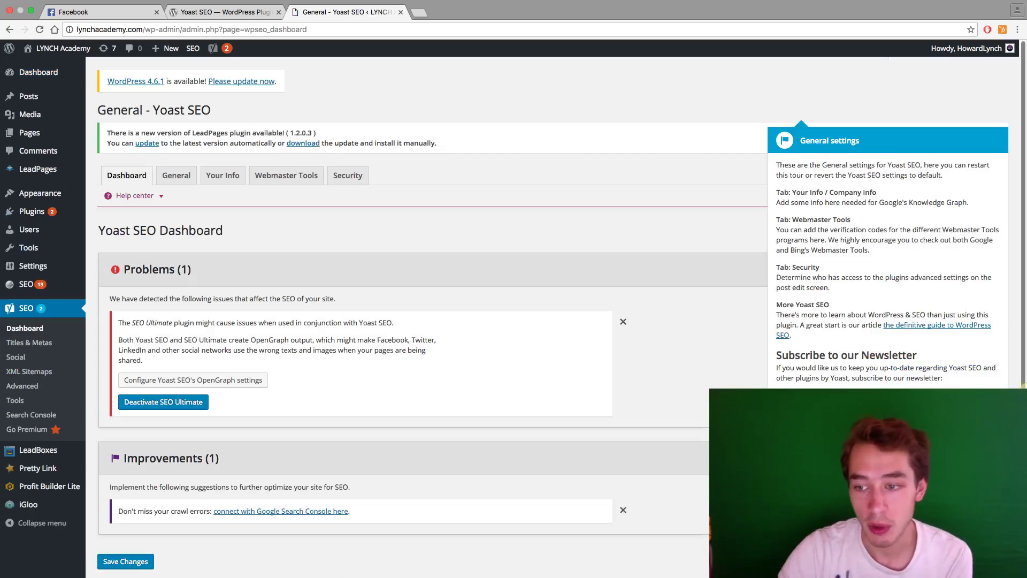
pyautogui.click(959, 380)
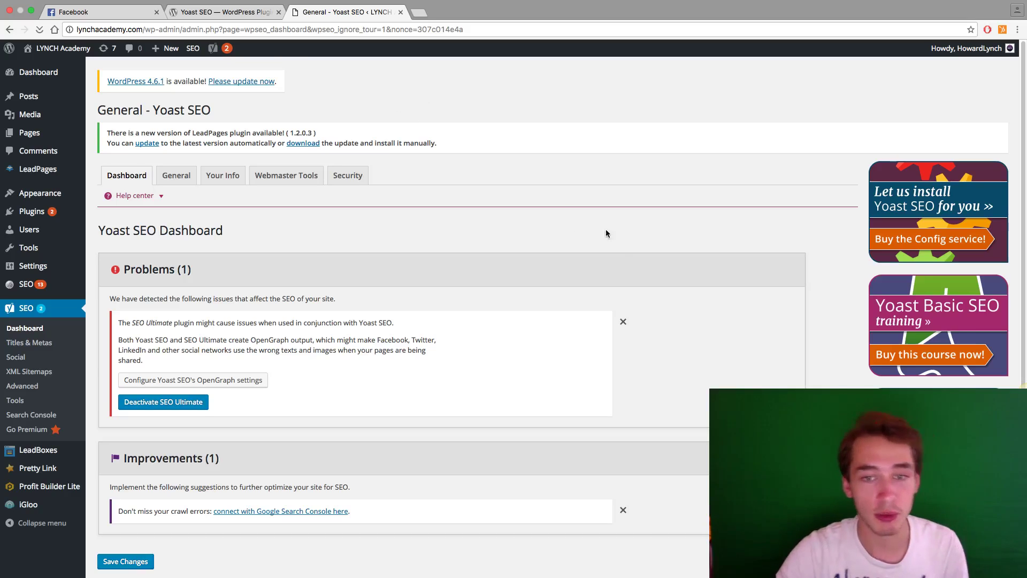
pyautogui.scroll(-3, 585, 222)
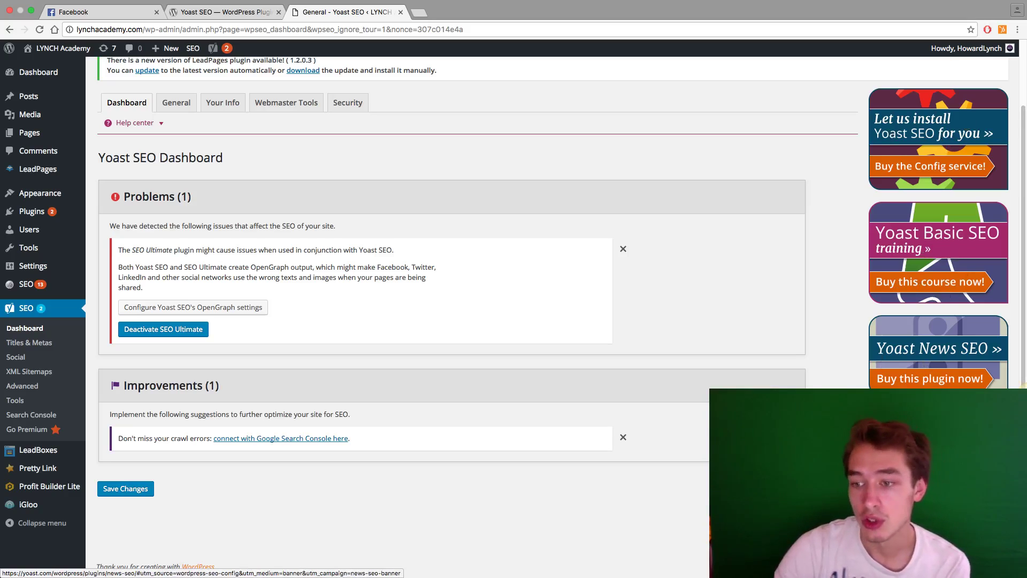
pyautogui.scroll(3, 789, 192)
pyautogui.scroll(-3, 788, 193)
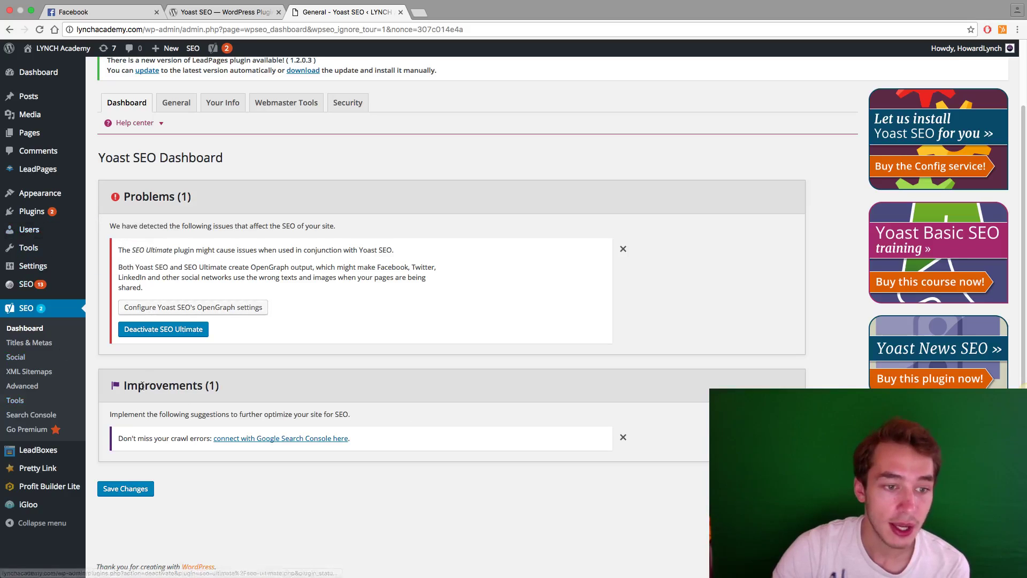
pyautogui.moveTo(126, 386); pyautogui.dragTo(261, 390)
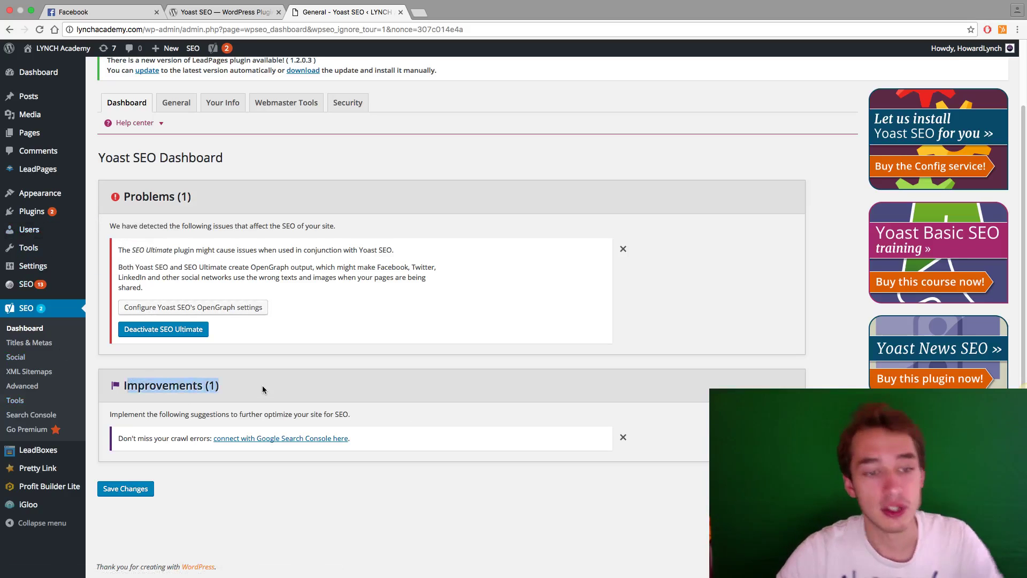
pyautogui.click(262, 388)
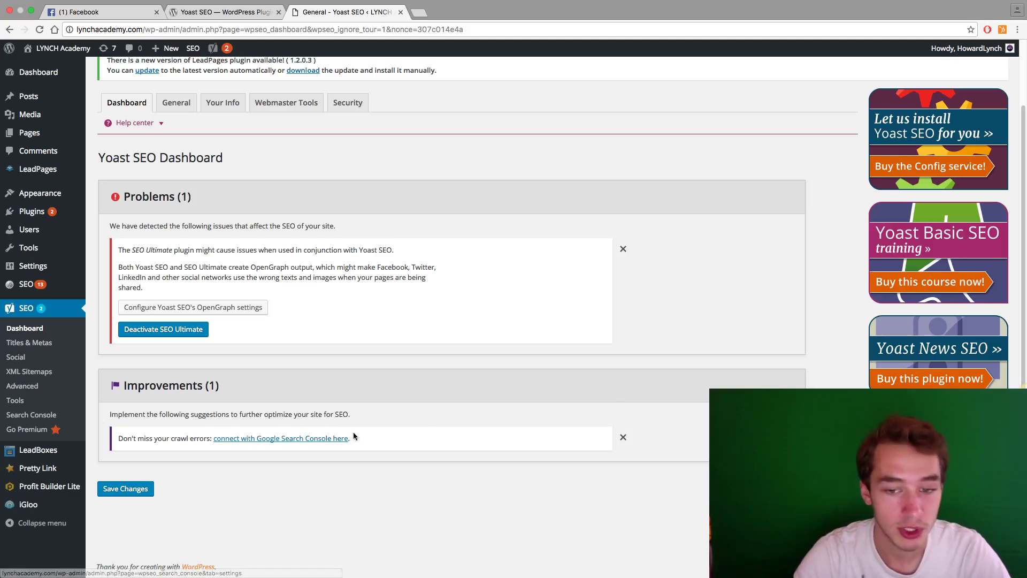
# Dismiss the 'Don't miss your crawl errors' improvement, leaving only the SEO Ultimate problem.
pyautogui.click(623, 438)
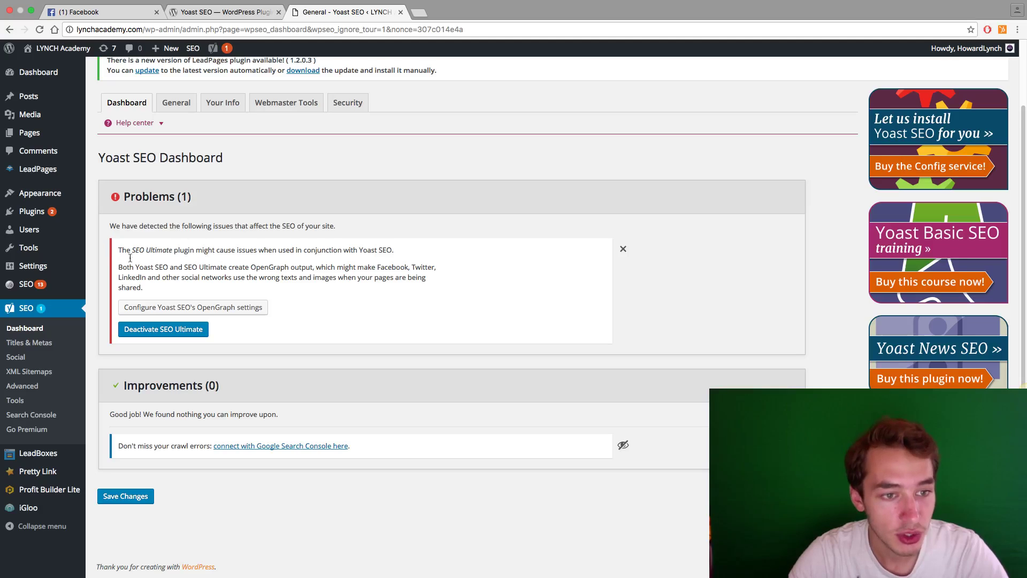
pyautogui.moveTo(167, 250); pyautogui.dragTo(217, 251)
pyautogui.click(278, 252)
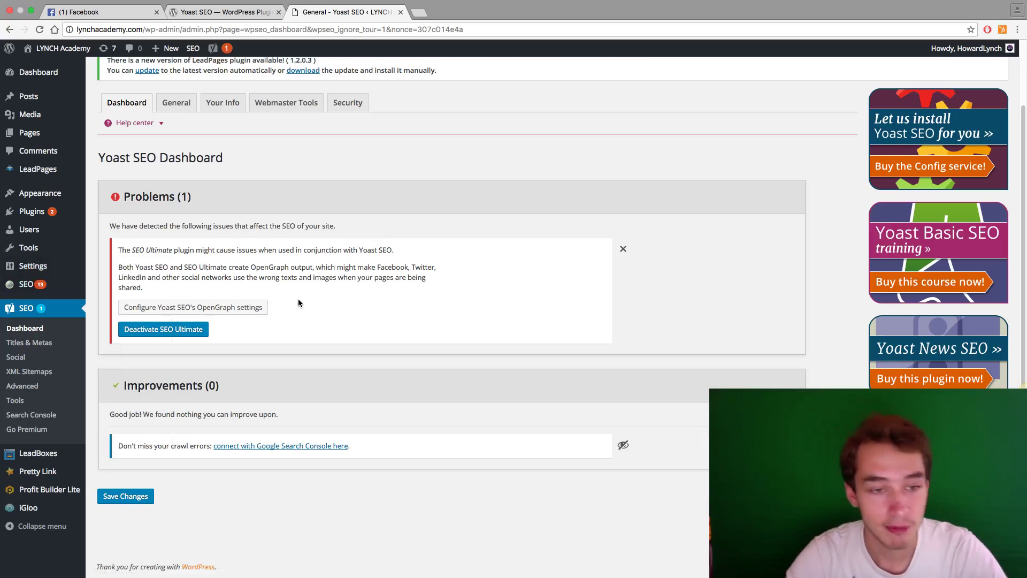
pyautogui.click(174, 336)
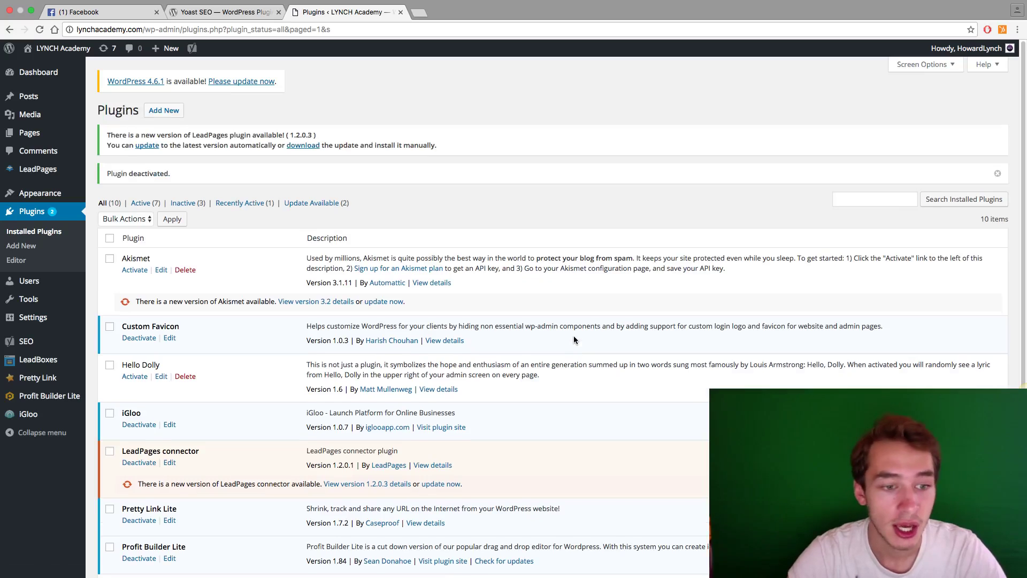
pyautogui.scroll(-5, 321, 324)
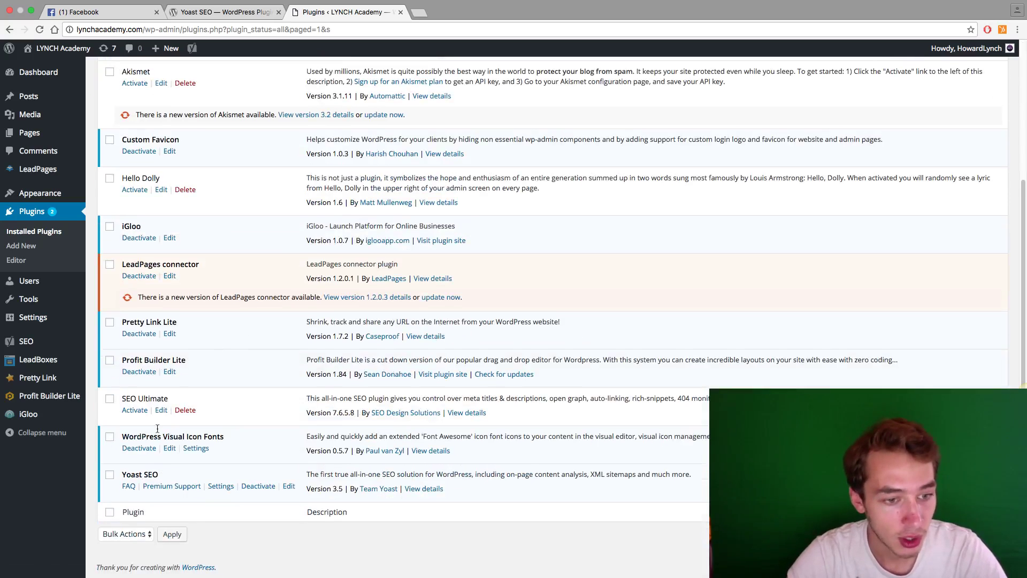
pyautogui.click(36, 344)
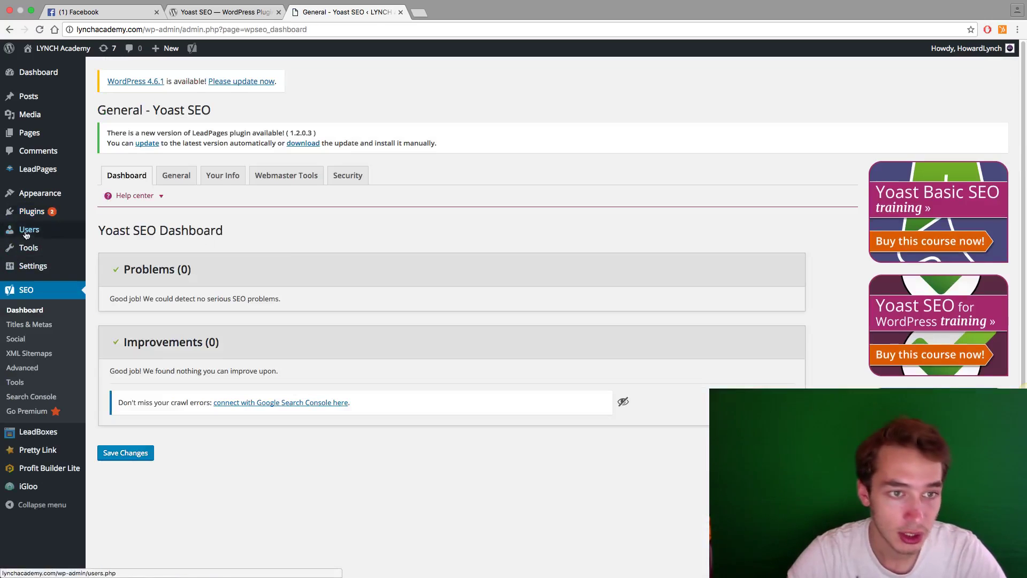
# Review the Yoast SEO General, Your Info and Webmaster Tools verification tabs.
pyautogui.click(180, 188)
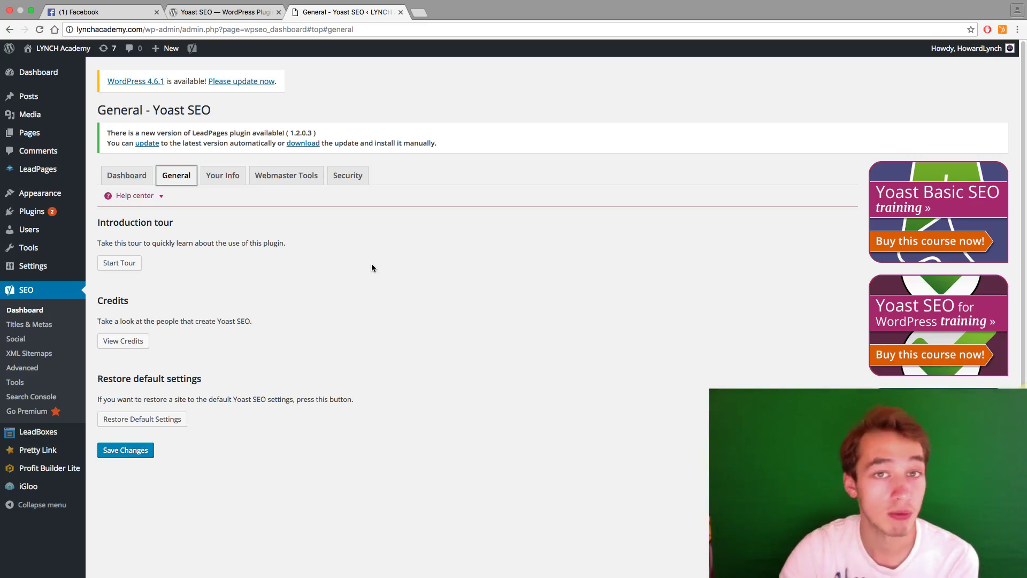
pyautogui.click(323, 266)
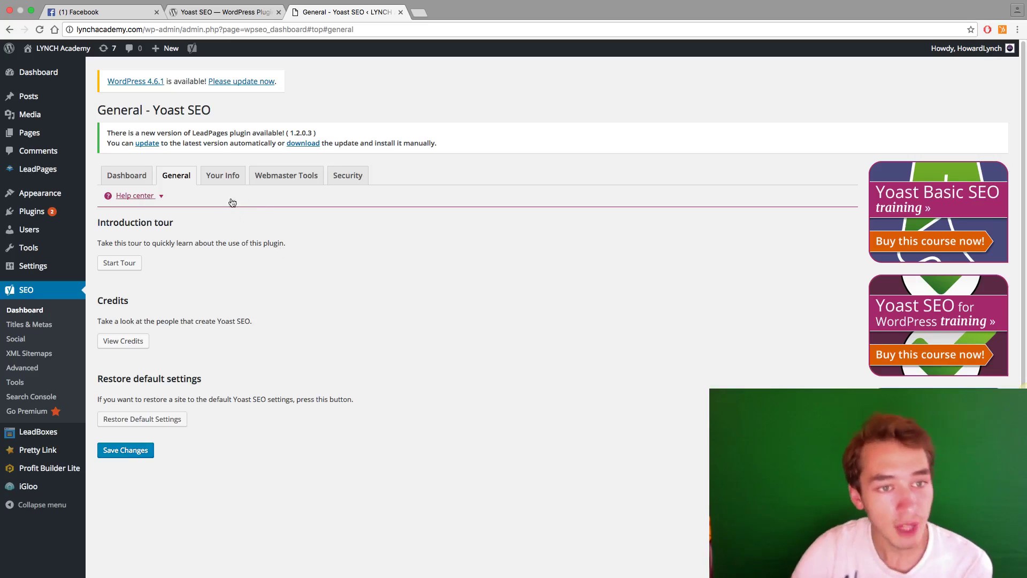
pyautogui.click(224, 178)
pyautogui.click(276, 179)
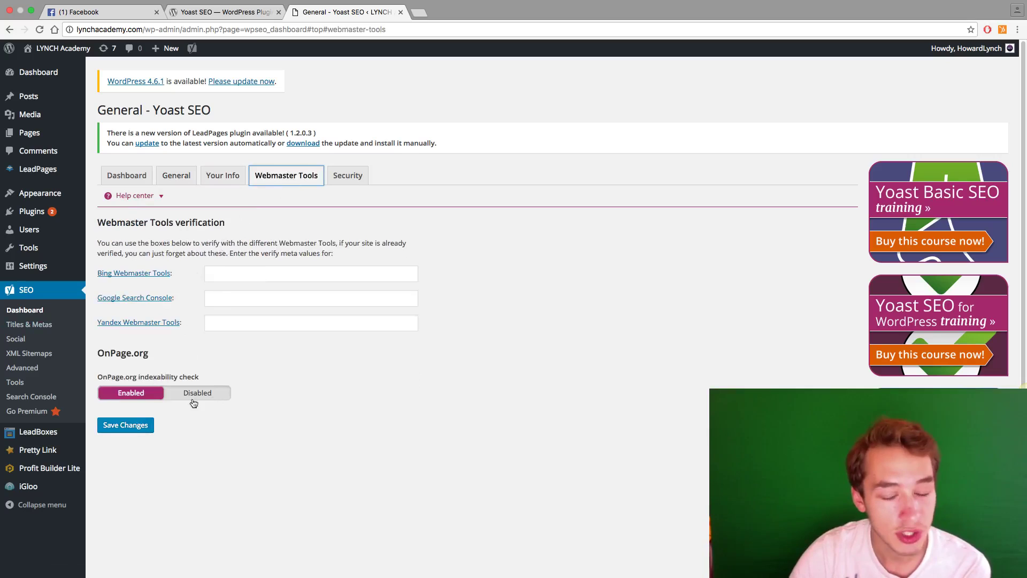
# Show the Security tab's setting for the advanced part of the meta box.
pyautogui.click(346, 175)
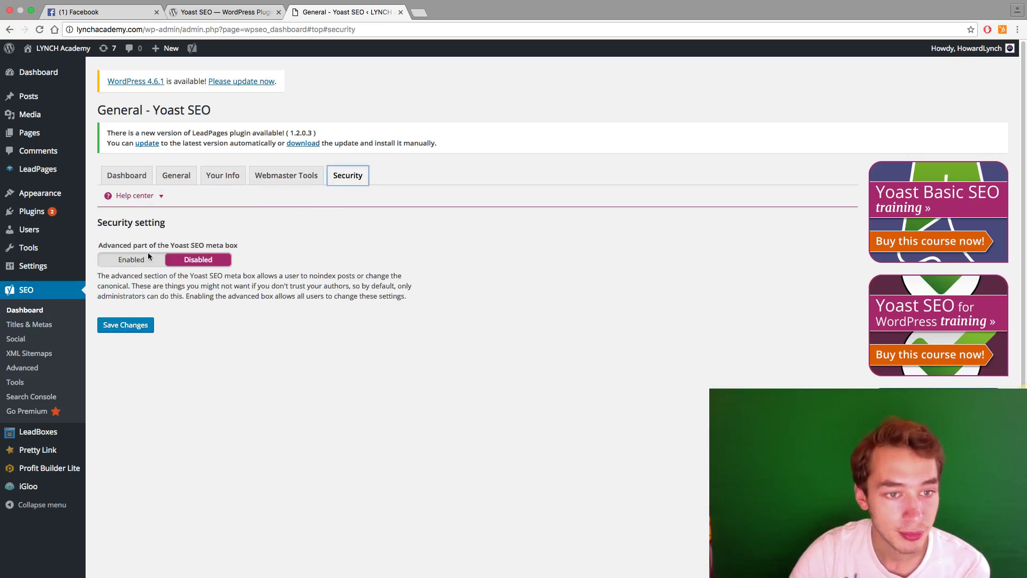
pyautogui.moveTo(238, 245); pyautogui.dragTo(194, 249)
pyautogui.click(352, 236)
pyautogui.moveTo(96, 239); pyautogui.dragTo(236, 237)
pyautogui.click(237, 238)
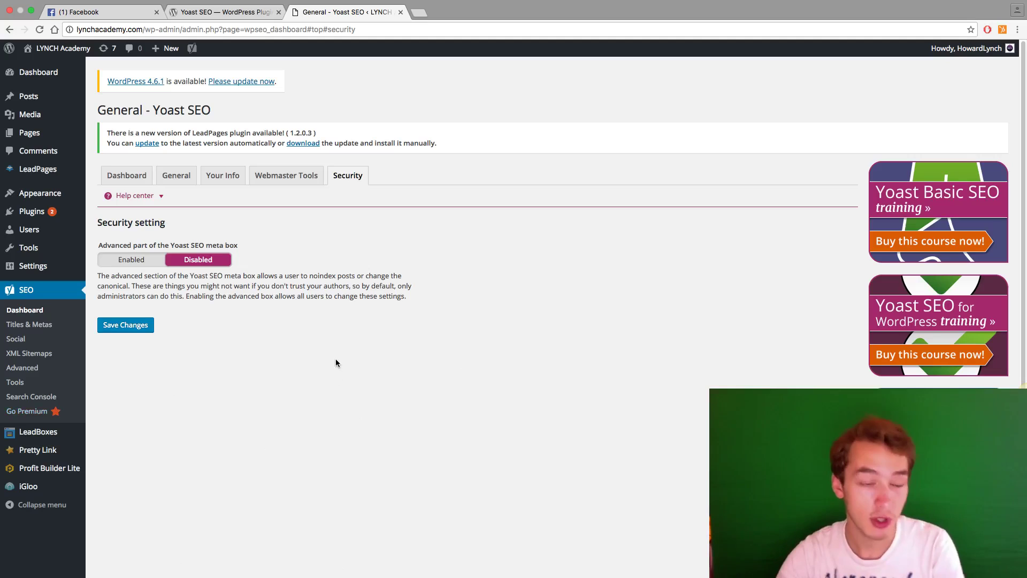
# Open Go Premium and browse the Premium, Video, News and Local SEO extensions.
pyautogui.click(37, 412)
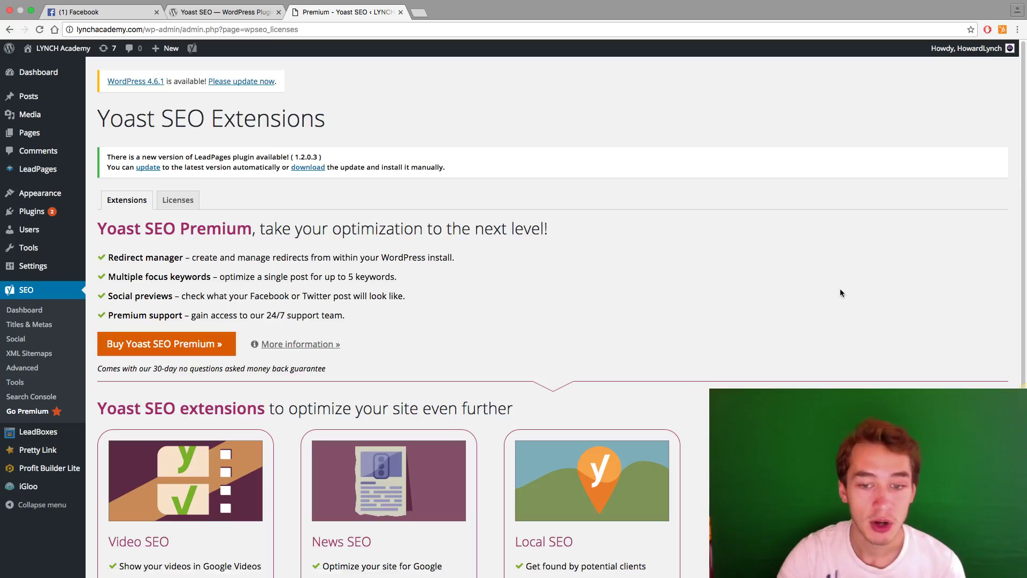
pyautogui.scroll(-3, 830, 289)
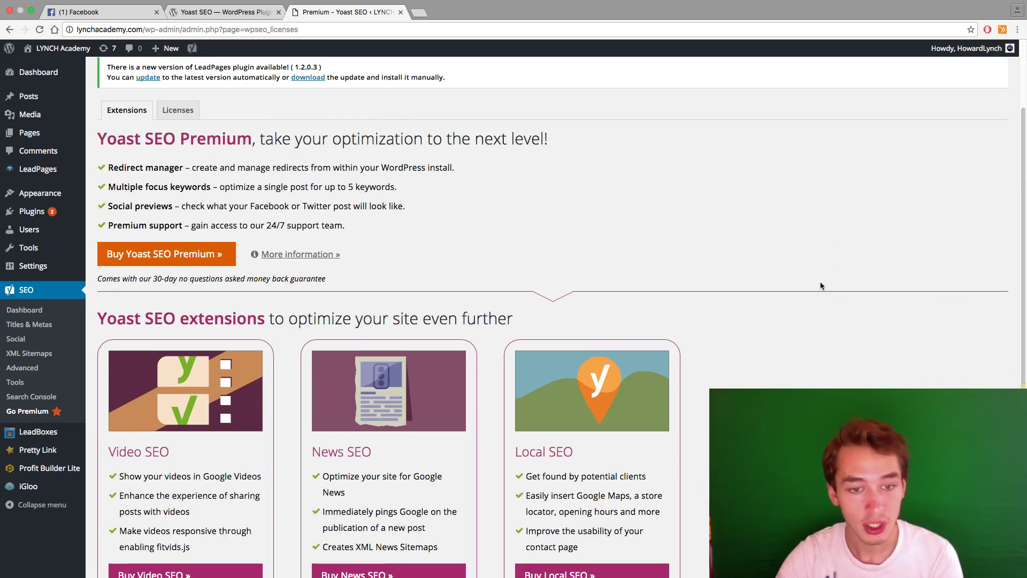
pyautogui.scroll(-3, 808, 271)
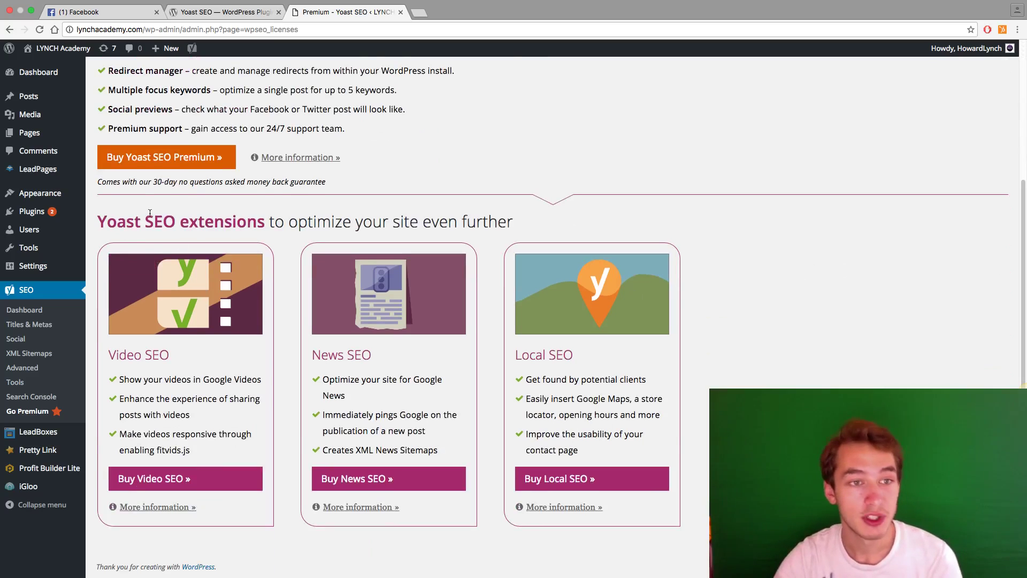
pyautogui.scroll(6, 150, 213)
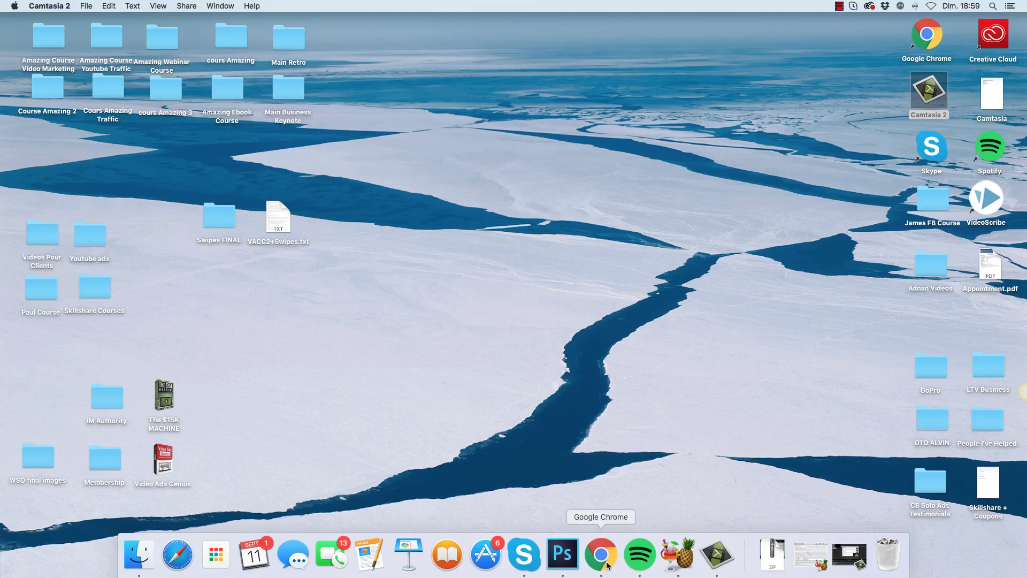
# Bring Google Chrome back to the front from the Dock.
pyautogui.click(600, 555)
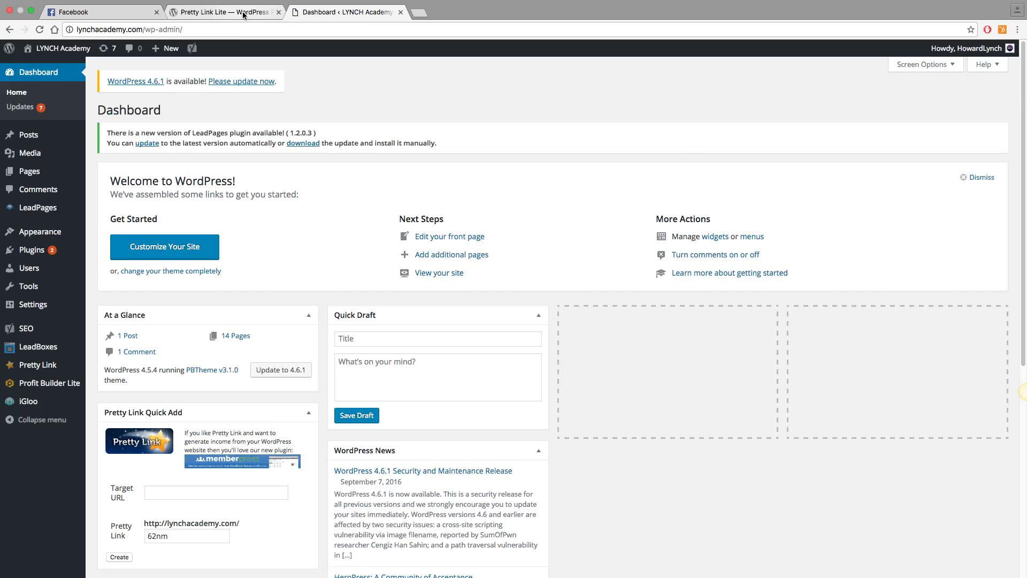
pyautogui.click(241, 12)
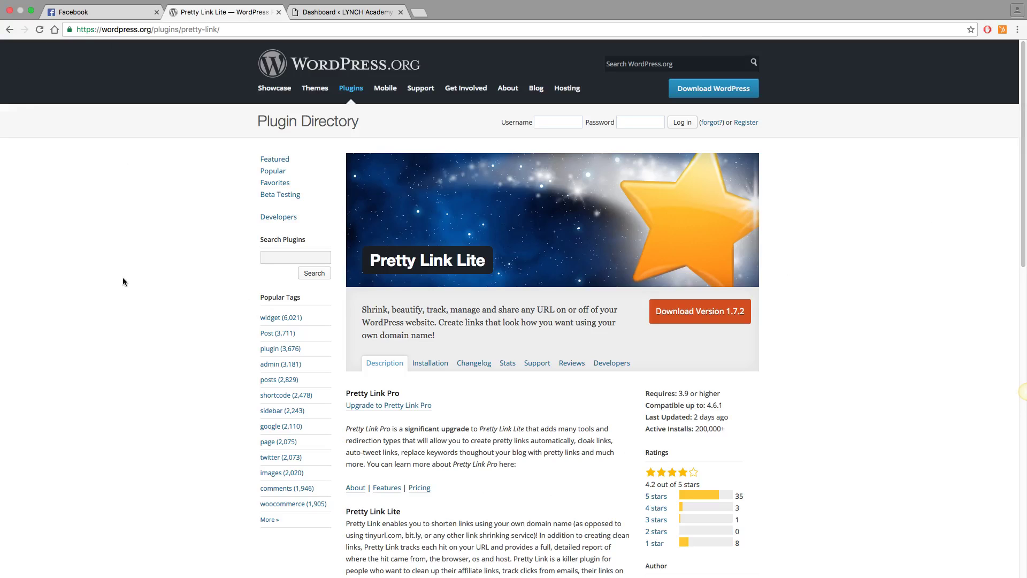
pyautogui.scroll(-5, 801, 297)
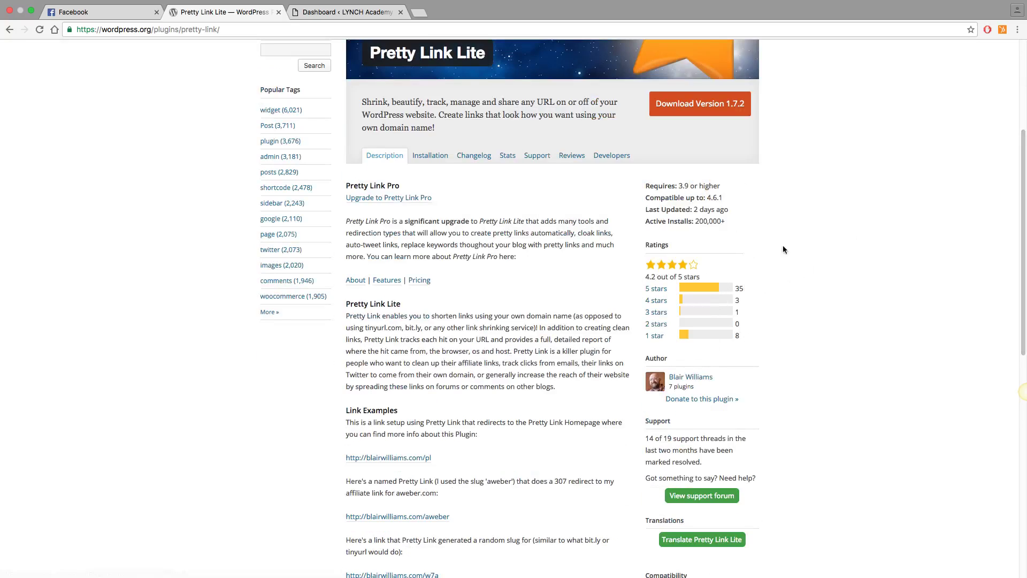
pyautogui.doubleClick(701, 225)
pyautogui.click(803, 253)
pyautogui.scroll(-6, 802, 254)
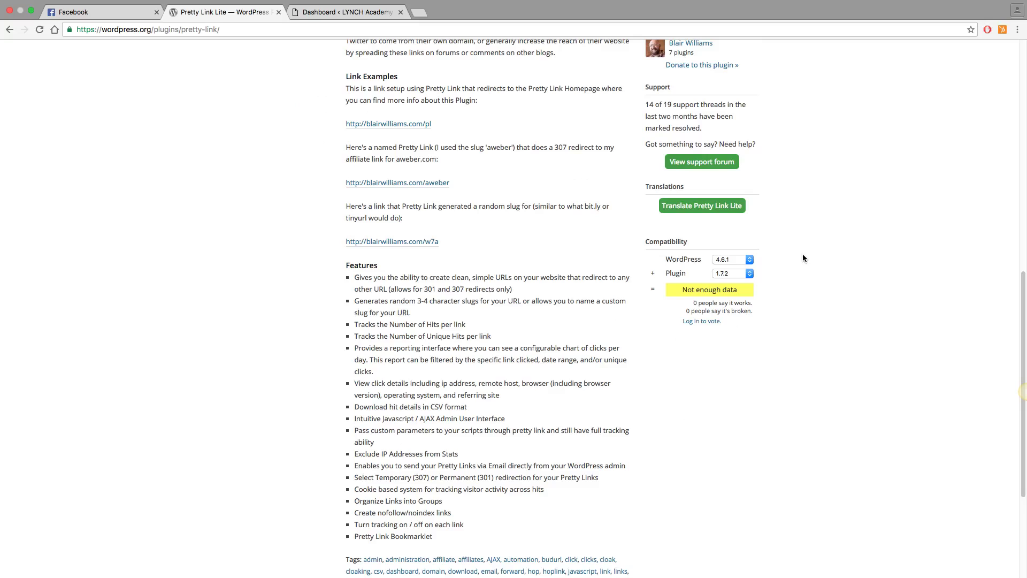
pyautogui.scroll(10, 802, 253)
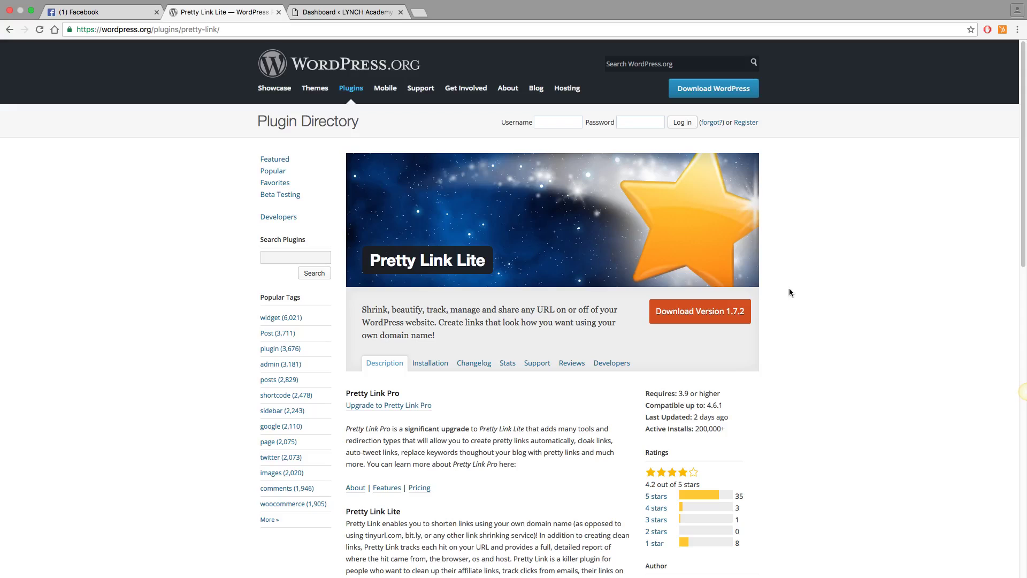
pyautogui.click(340, 14)
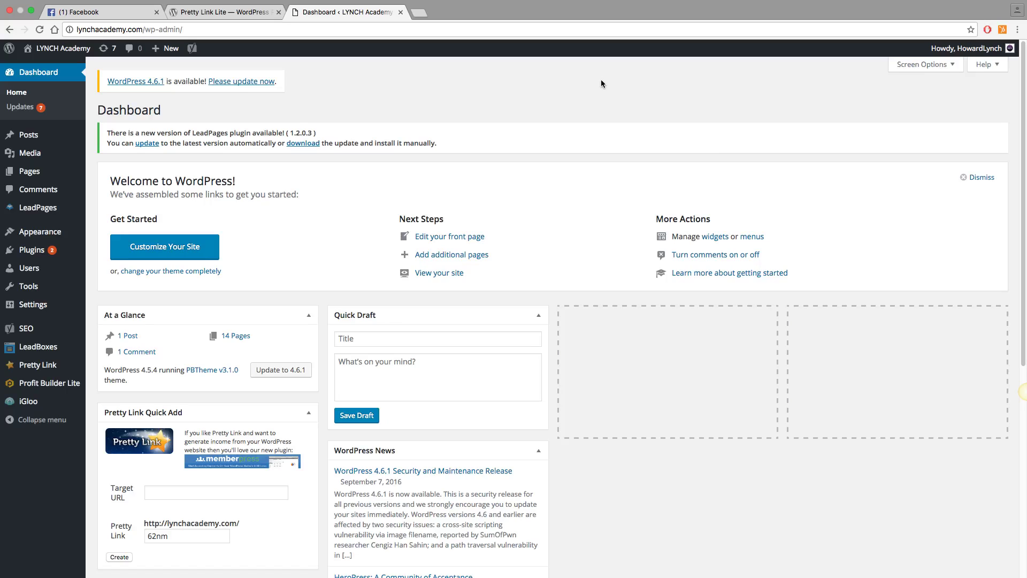
pyautogui.click(198, 12)
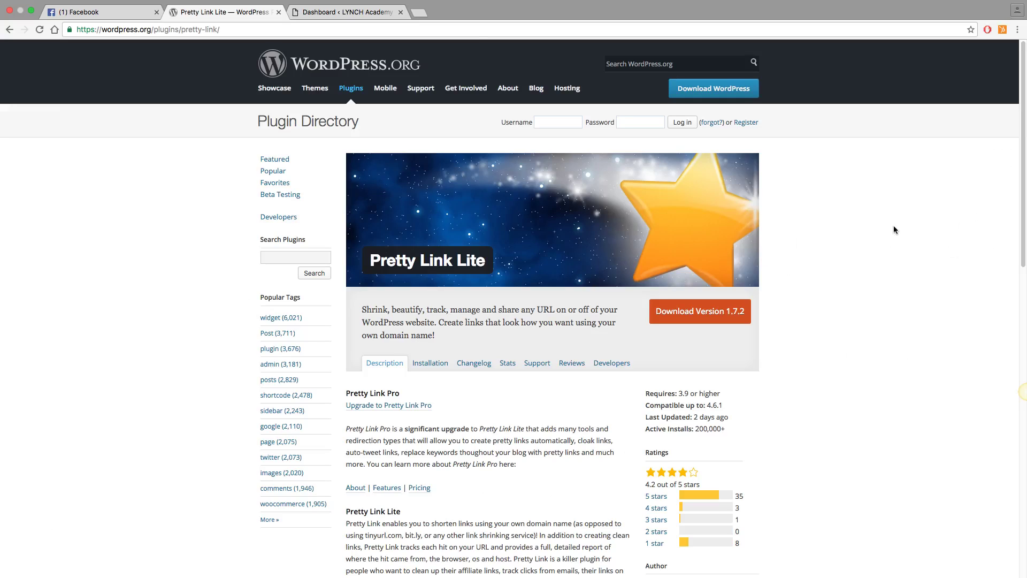
pyautogui.click(383, 13)
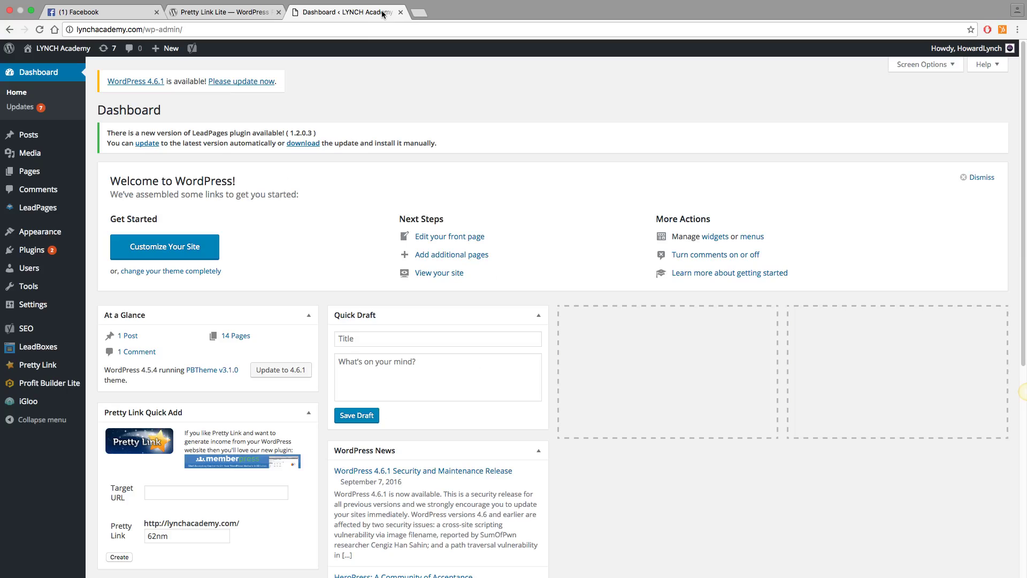
pyautogui.click(217, 11)
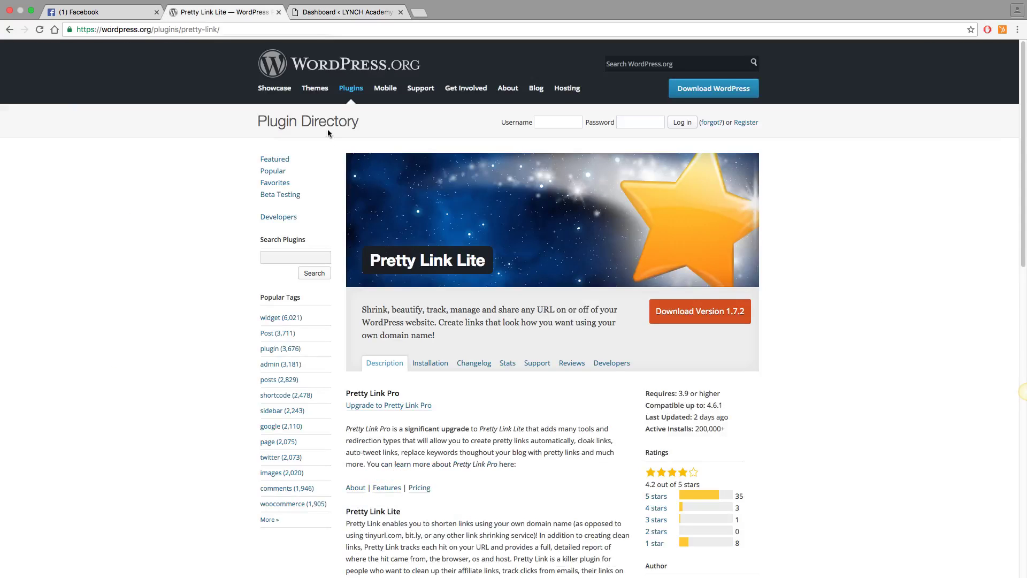
pyautogui.click(350, 13)
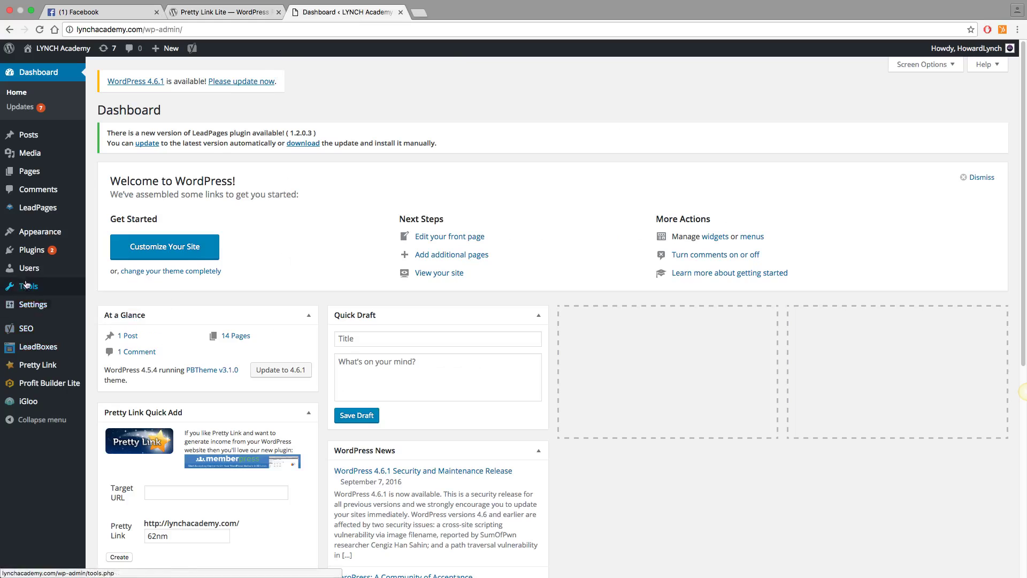
pyautogui.moveTo(69, 251)
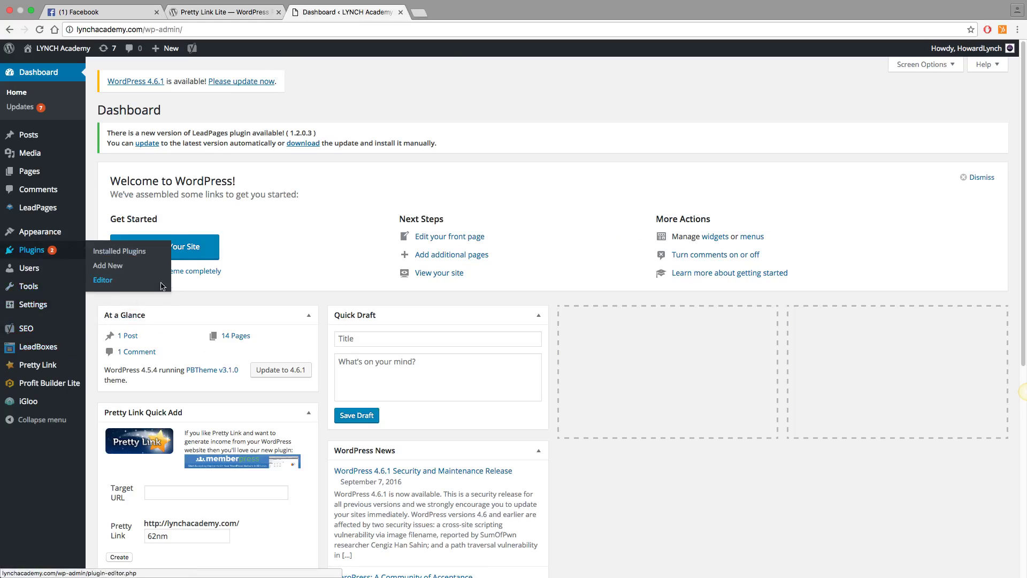
# Go to Pretty Link's links list and start a new pretty link.
pyautogui.click(33, 366)
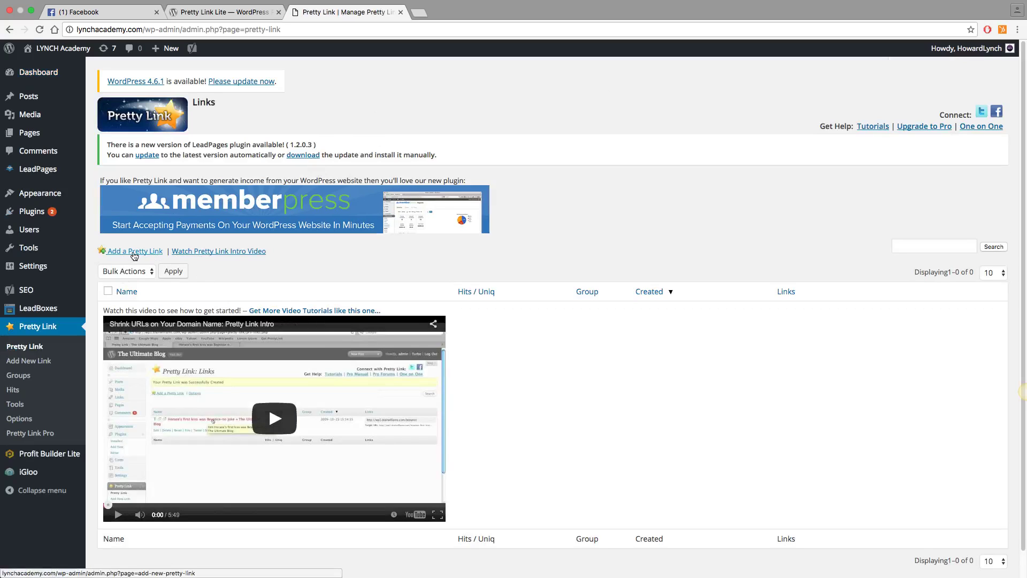
pyautogui.click(134, 252)
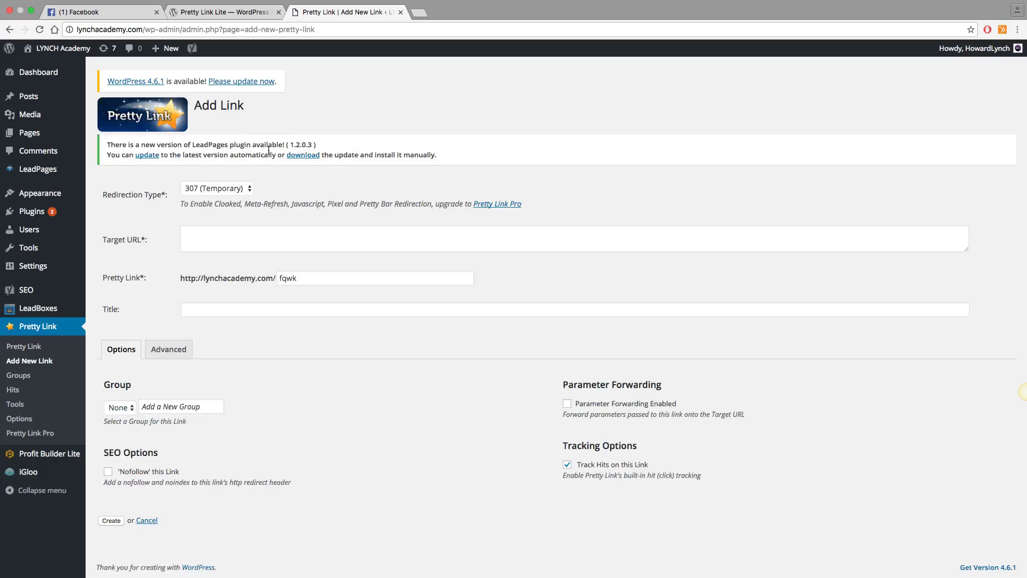
pyautogui.click(238, 187)
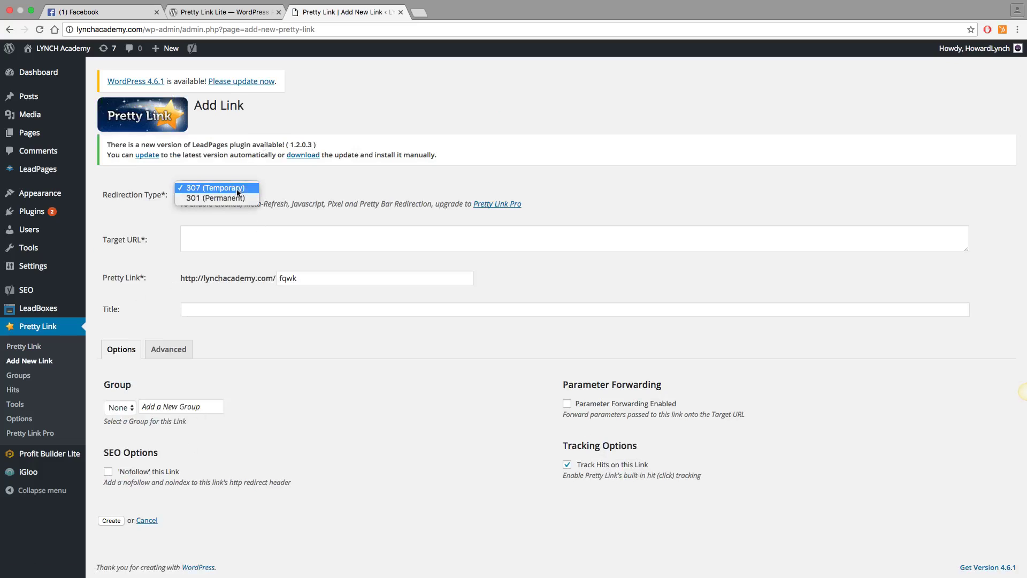
pyautogui.click(237, 197)
pyautogui.click(226, 232)
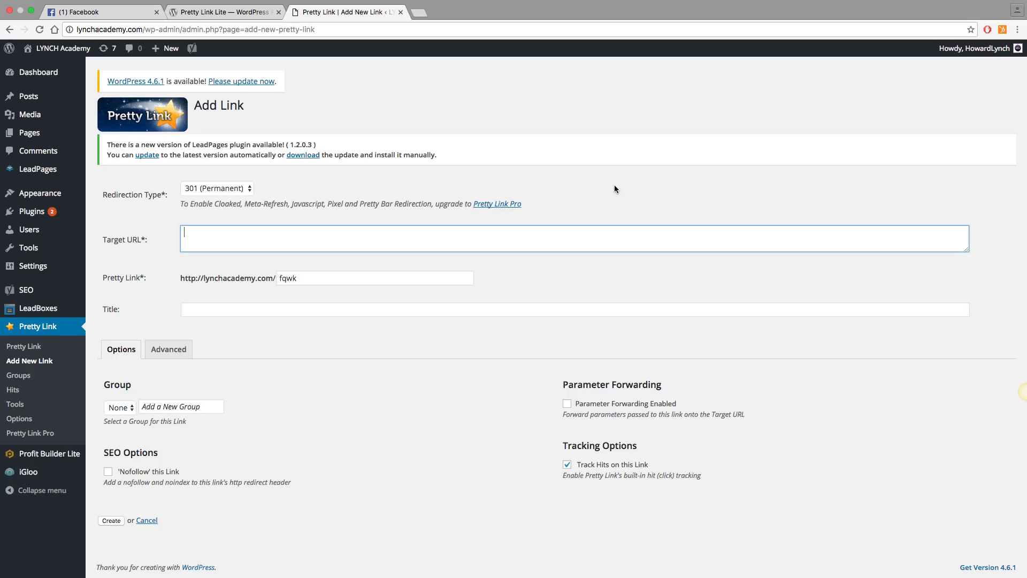
pyautogui.write('http://facebook.com')
# Replace the auto-generated slug with linktest1.
pyautogui.moveTo(335, 280); pyautogui.dragTo(277, 279)
pyautogui.press('BackSpace')
pyautogui.write('linktest')
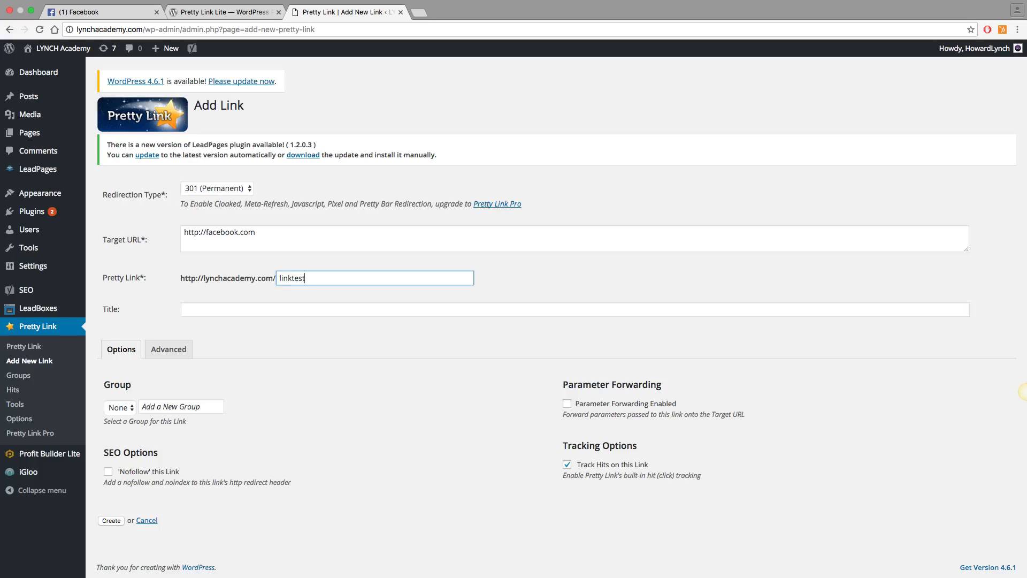
pyautogui.write('1')
pyautogui.click(530, 274)
pyautogui.moveTo(368, 280); pyautogui.dragTo(249, 278)
pyautogui.click(554, 281)
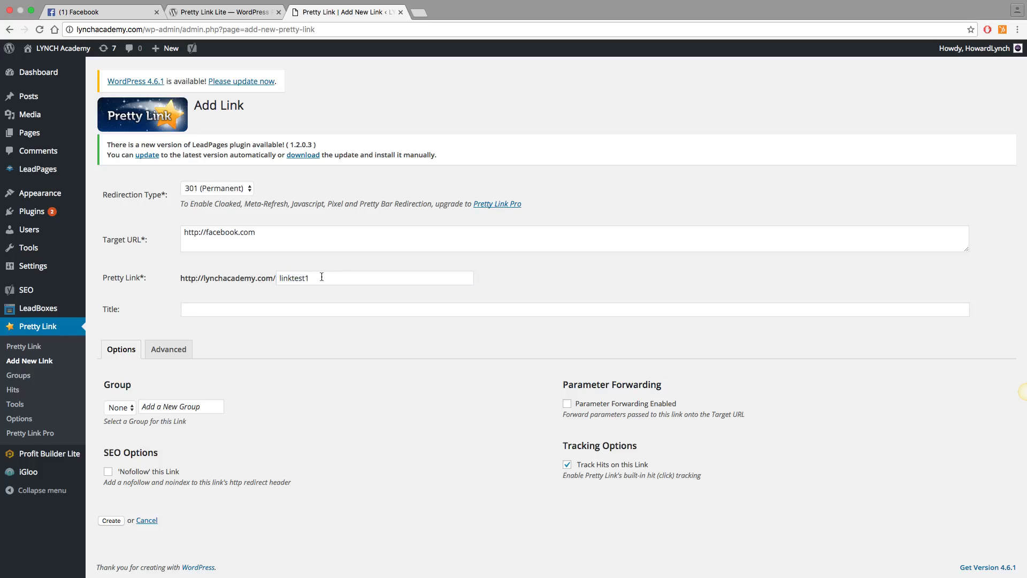
pyautogui.moveTo(324, 271); pyautogui.dragTo(278, 279)
pyautogui.click(285, 350)
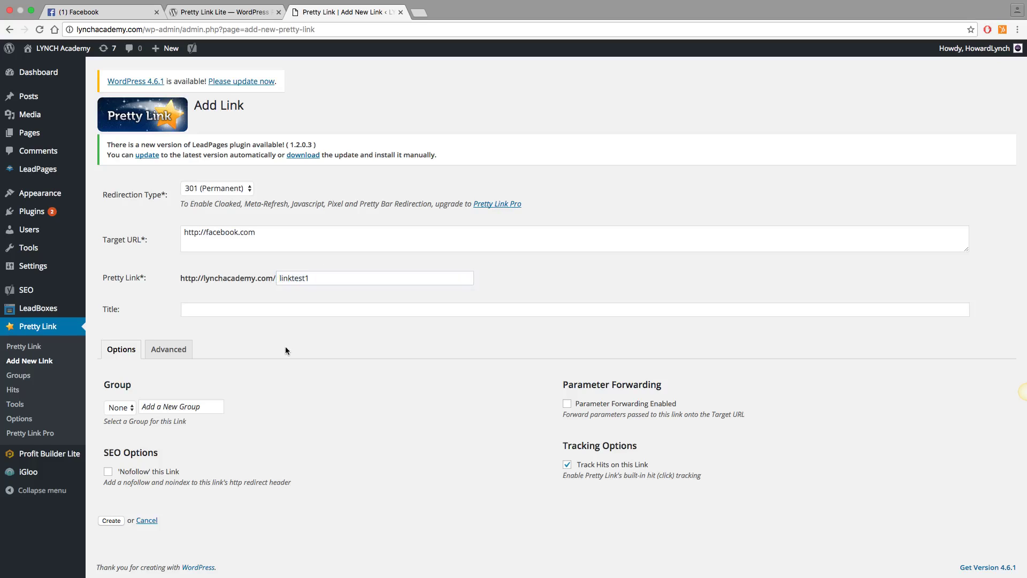
# Title the link 'Facebook Target' and add it to a new group 'Ad Group 1'.
pyautogui.click(193, 314)
pyautogui.write('Facebook')
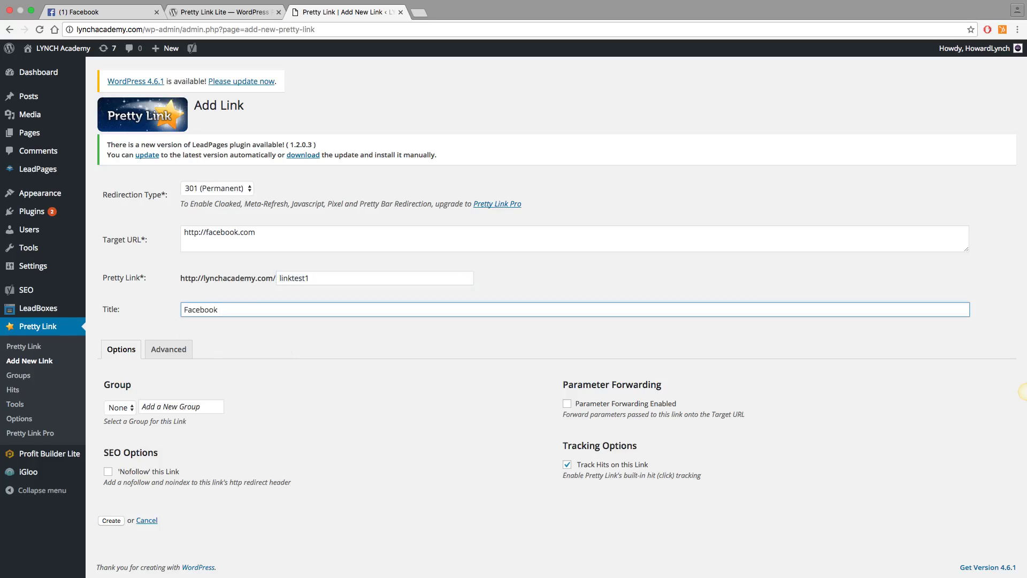
pyautogui.write(' Target')
pyautogui.click(257, 362)
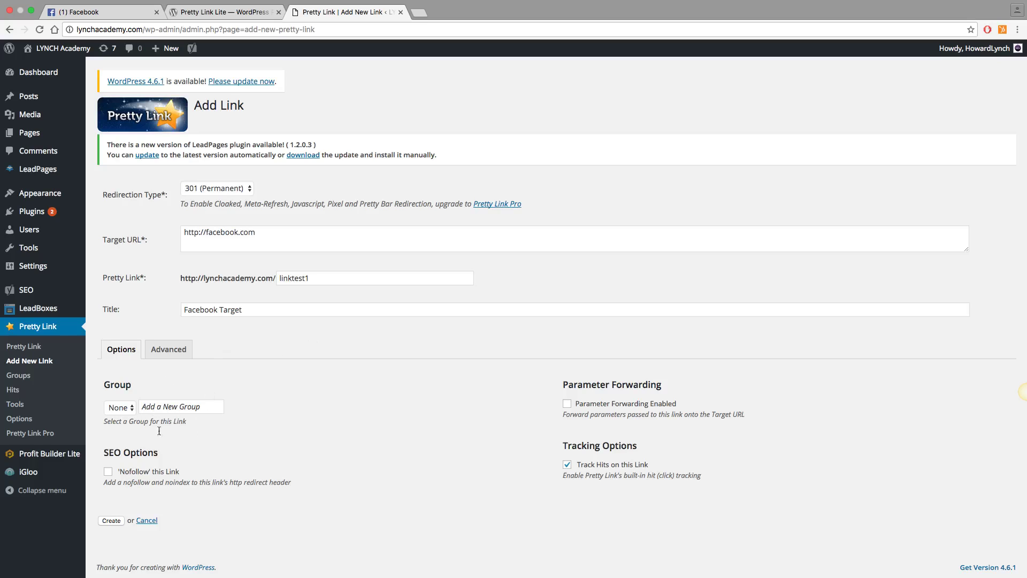
pyautogui.click(179, 408)
pyautogui.write('Ad Gr')
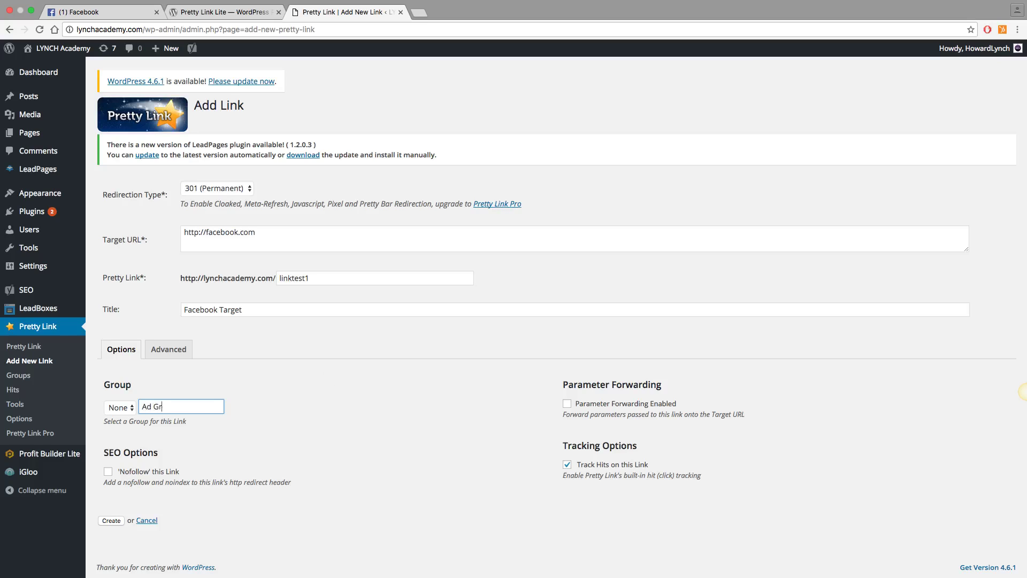
pyautogui.write('oup 1')
pyautogui.click(394, 389)
# Leave nofollow off and enable parameter forwarding.
pyautogui.click(108, 472)
pyautogui.click(108, 473)
pyautogui.click(567, 404)
# Create the link, then paste the linktest1 short URL in a new tab to confirm it reaches Facebook.
pyautogui.click(109, 521)
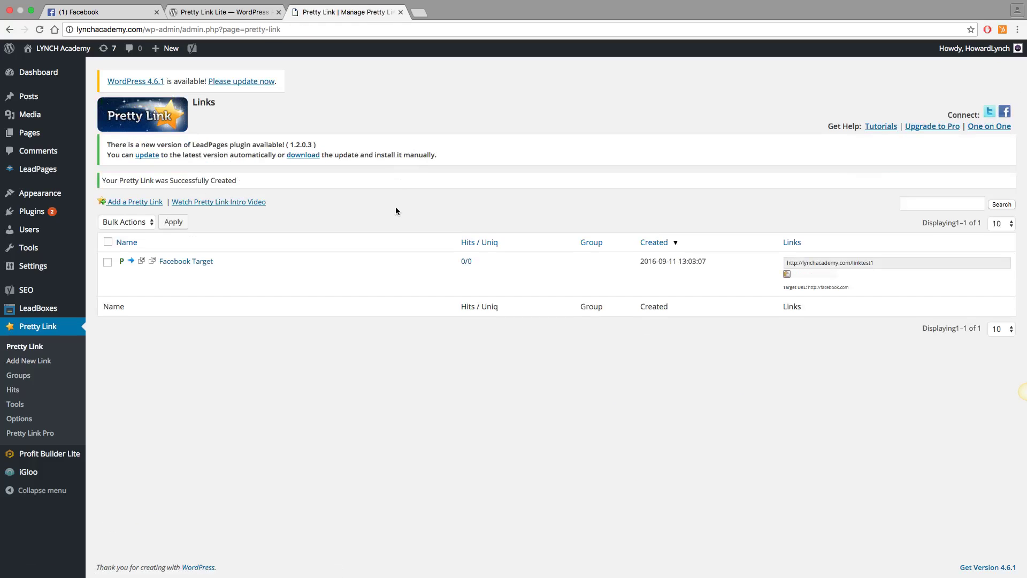
pyautogui.moveTo(196, 268)
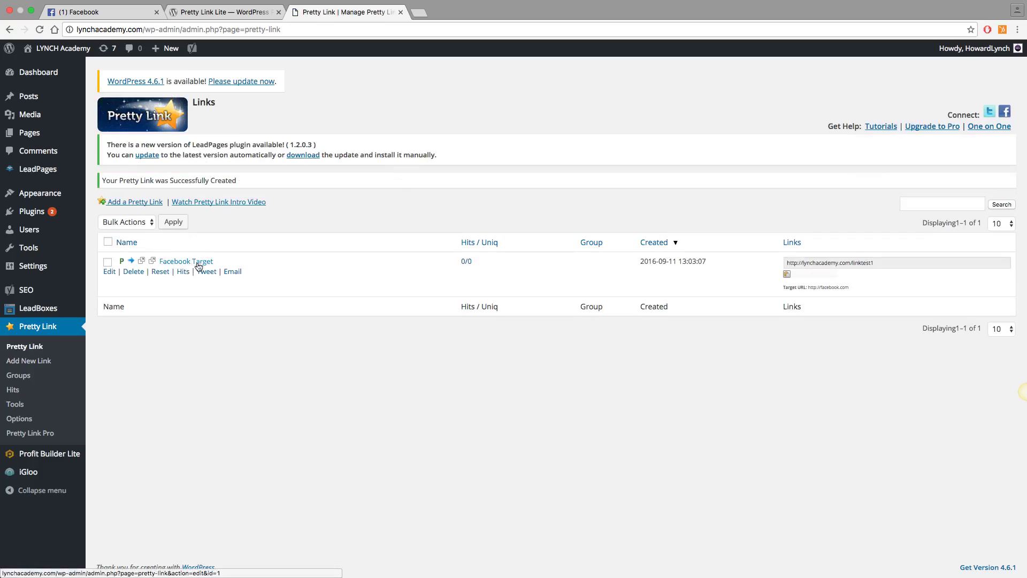
pyautogui.click(909, 263)
pyautogui.press('super+c')
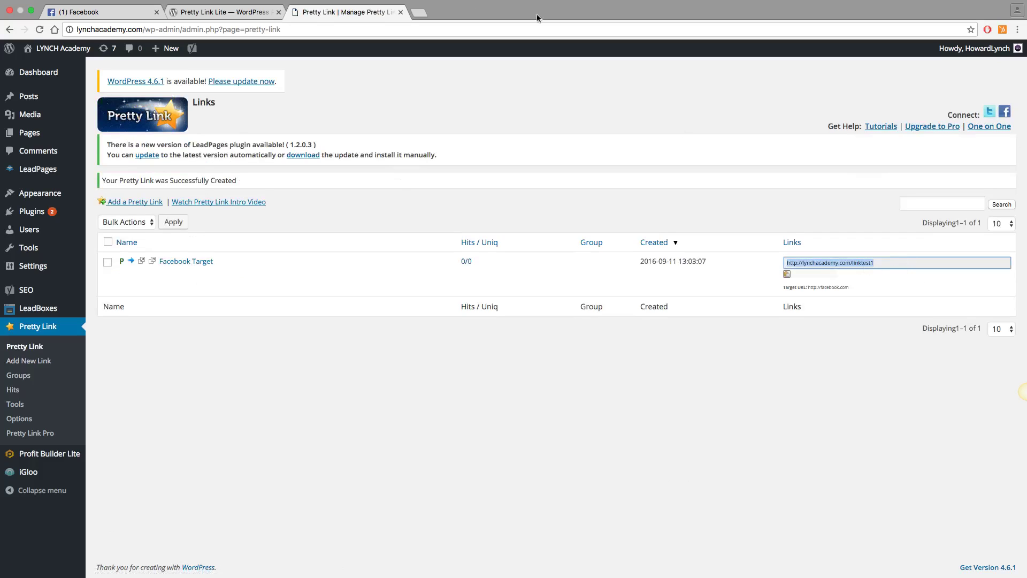
pyautogui.click(419, 11)
pyautogui.press('super+v')
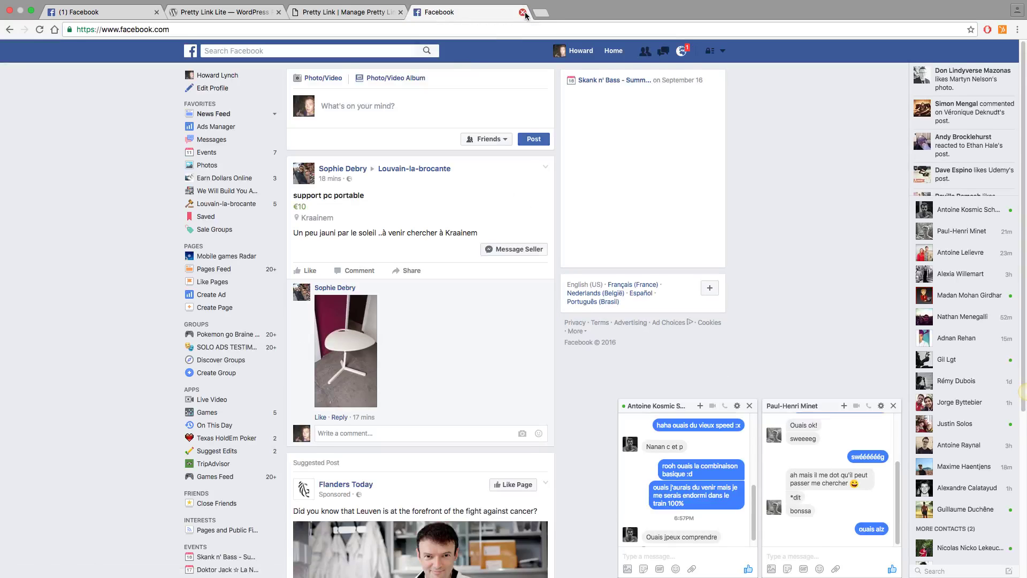
pyautogui.click(523, 12)
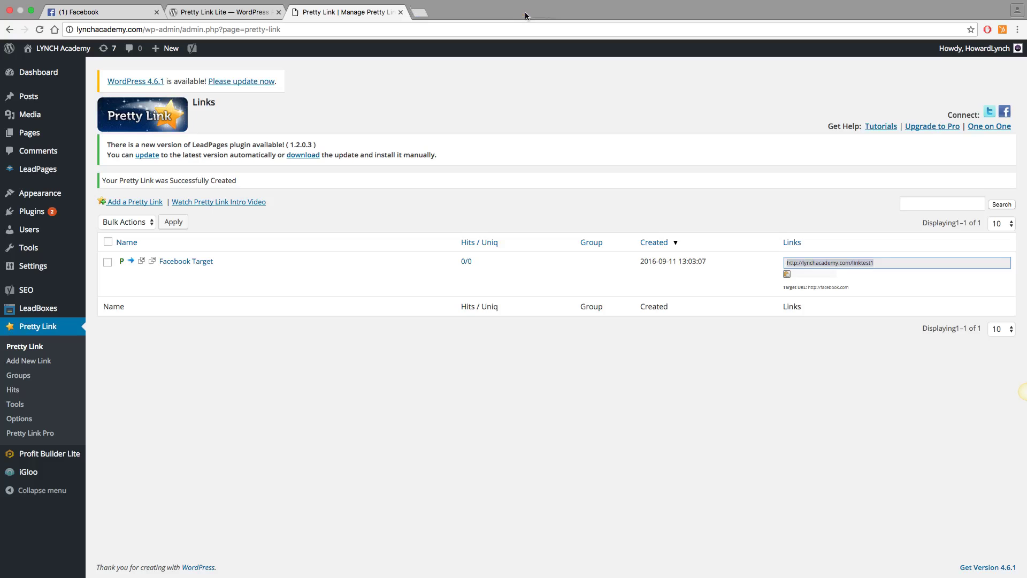
pyautogui.click(610, 204)
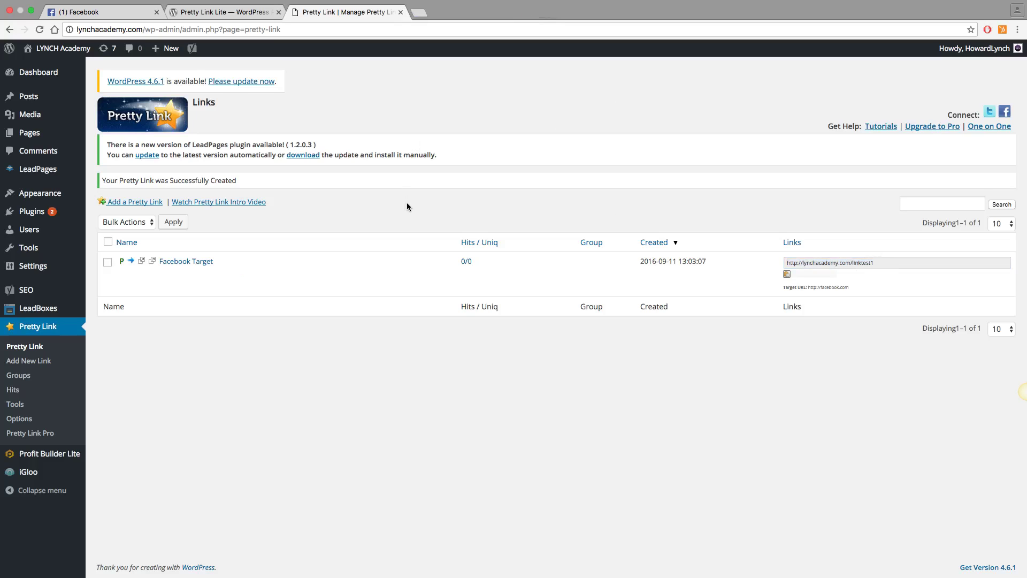
# Reload the links list to see Facebook Target at 1/1 hits and tick its row.
pyautogui.click(38, 72)
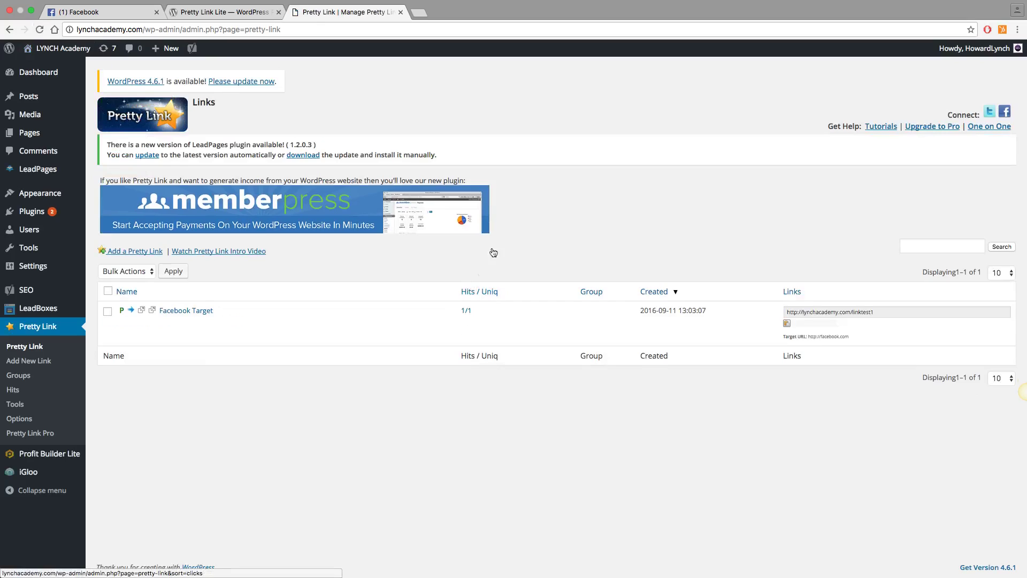
pyautogui.moveTo(445, 324)
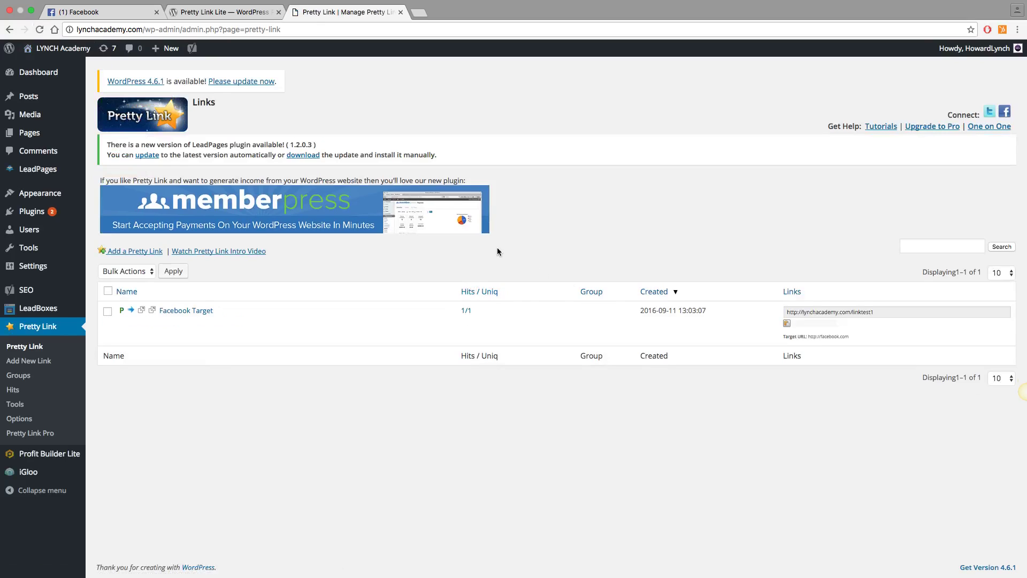
pyautogui.moveTo(453, 343)
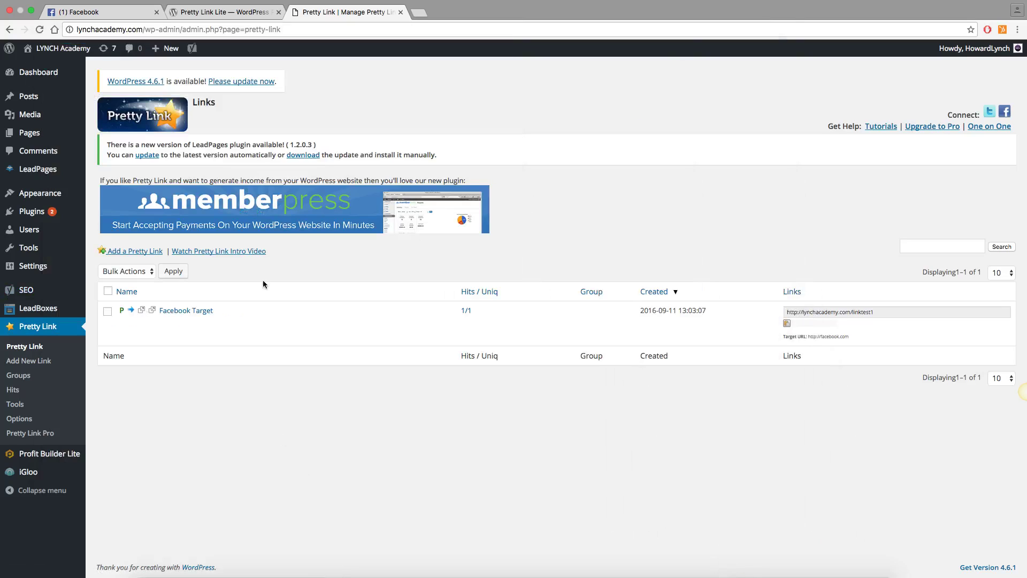
pyautogui.moveTo(115, 309)
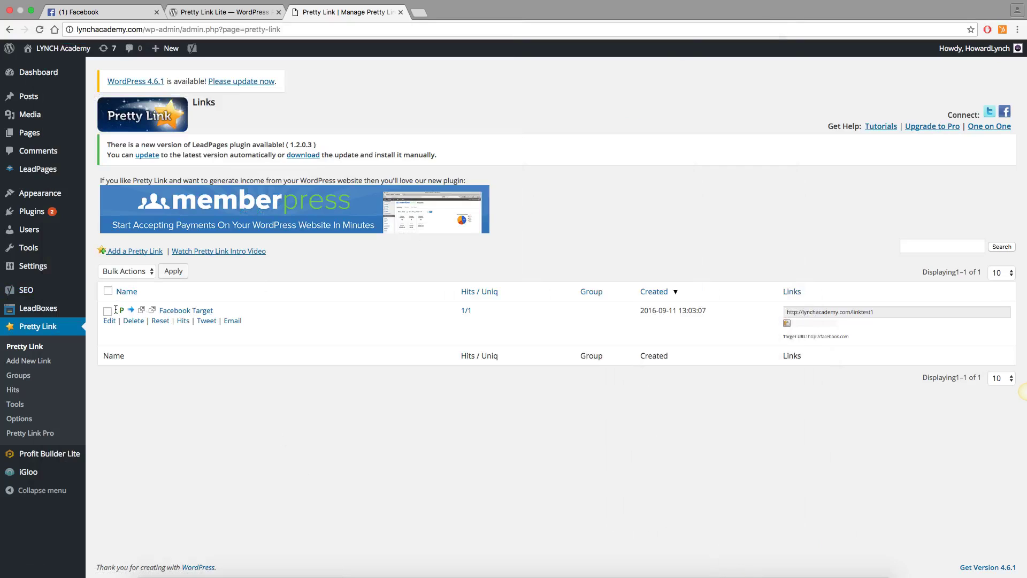
pyautogui.click(107, 311)
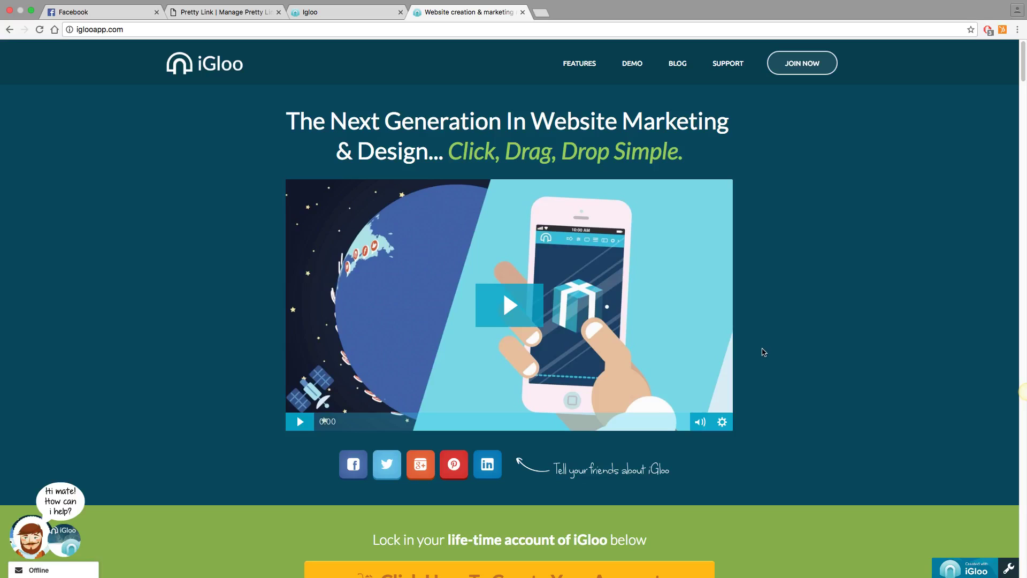
# Scroll the iglooapp.com homepage and dismiss the $1 trial popup.
pyautogui.scroll(-12, 812, 239)
pyautogui.scroll(12, 787, 219)
pyautogui.scroll(-1, 783, 222)
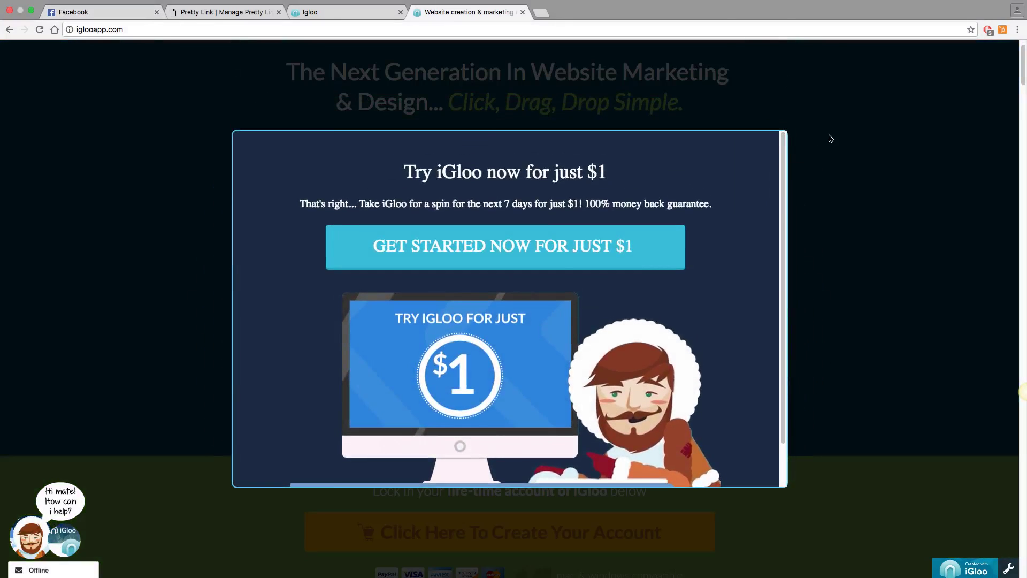
pyautogui.click(831, 139)
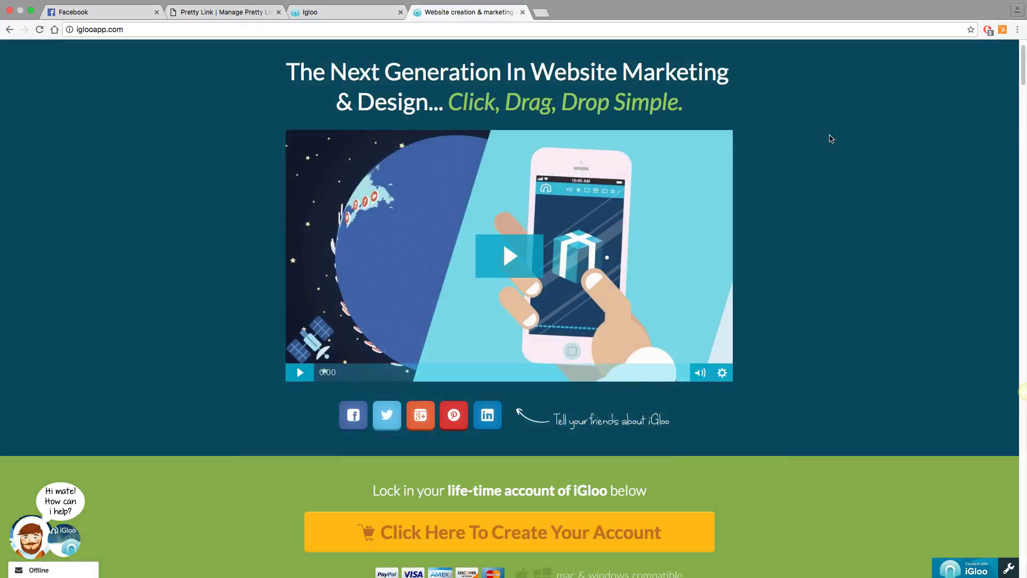
# Scroll down to the FAQ and back up to the HTML Page Exports and WordPress publishing sections.
pyautogui.scroll(-10, 829, 214)
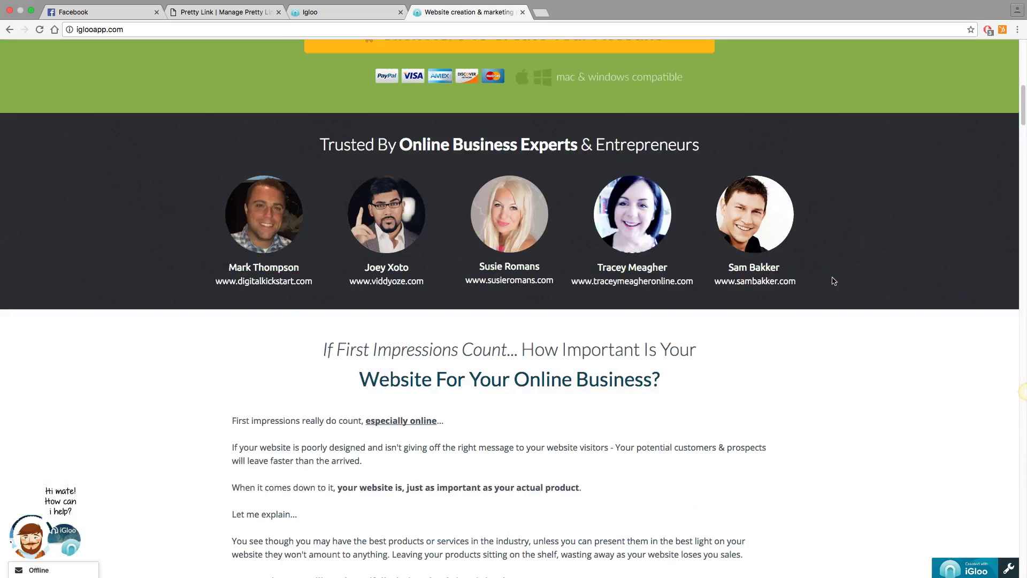
pyautogui.scroll(-3, 827, 265)
pyautogui.scroll(-10, 826, 266)
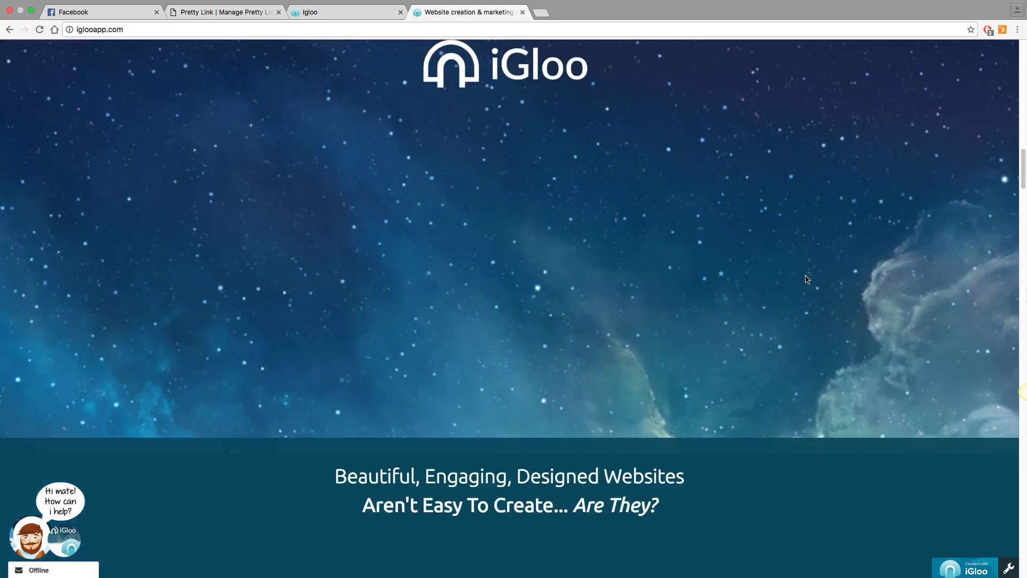
pyautogui.scroll(-6, 808, 284)
pyautogui.scroll(-15, 802, 288)
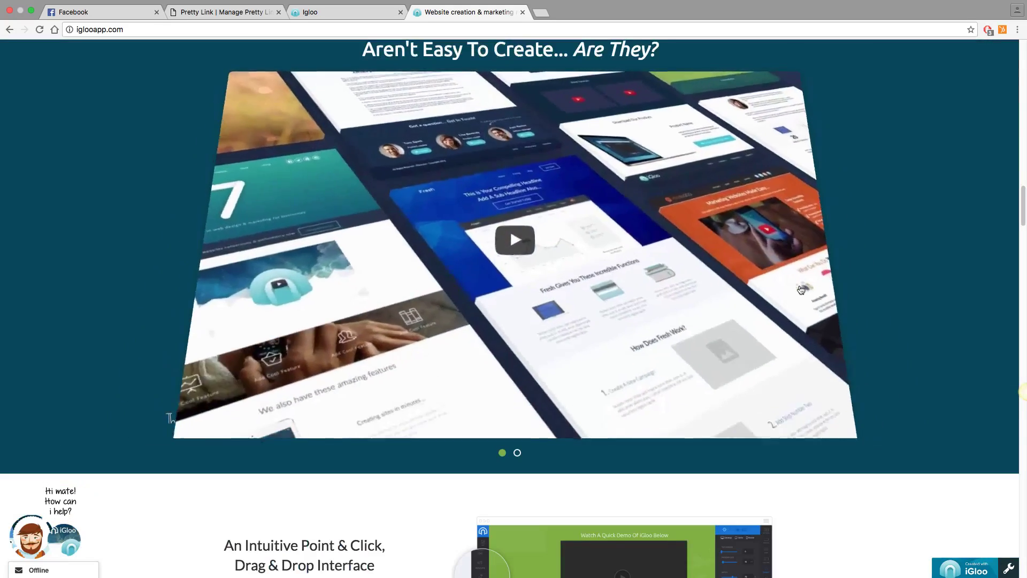
pyautogui.scroll(-8, 798, 289)
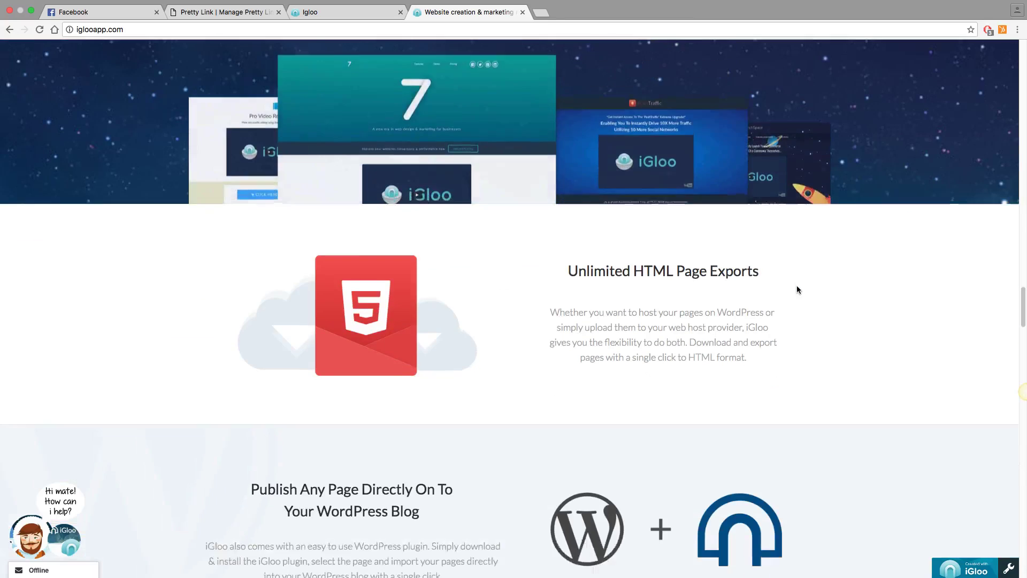
pyautogui.scroll(20, 799, 289)
pyautogui.scroll(10, 798, 289)
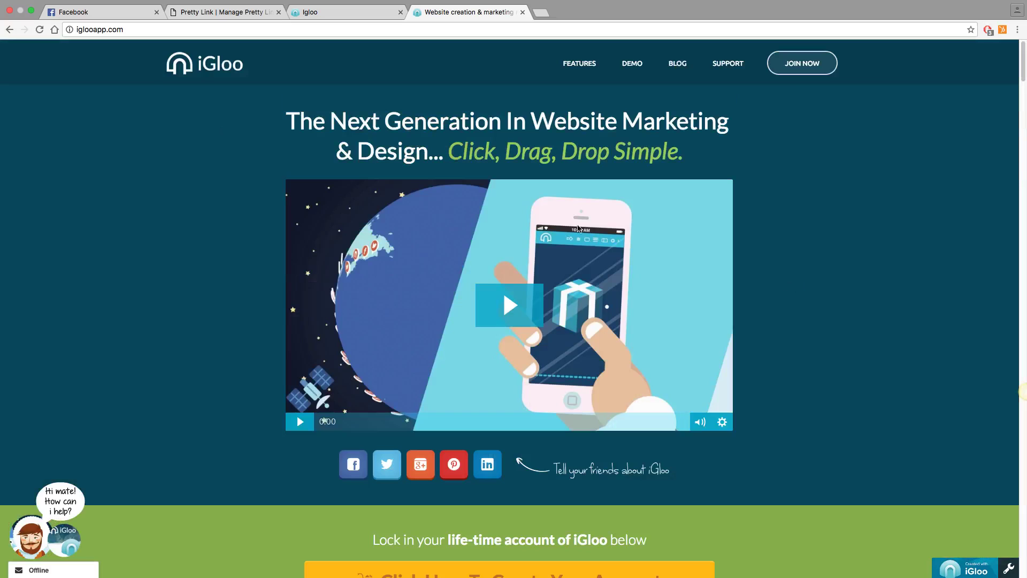
pyautogui.scroll(-15, 844, 238)
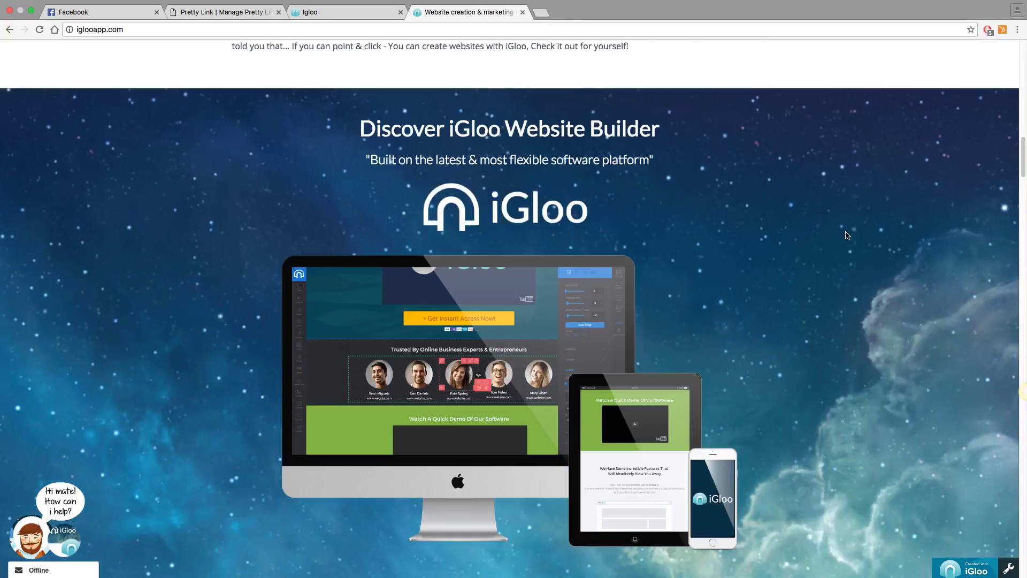
pyautogui.scroll(-20, 846, 235)
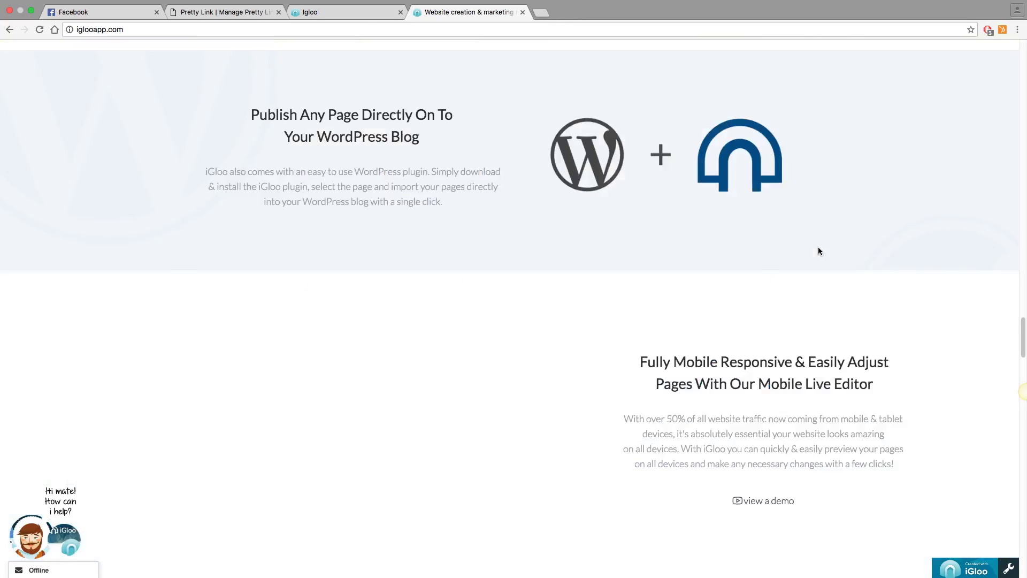
pyautogui.scroll(-4, 817, 252)
pyautogui.scroll(10, 816, 258)
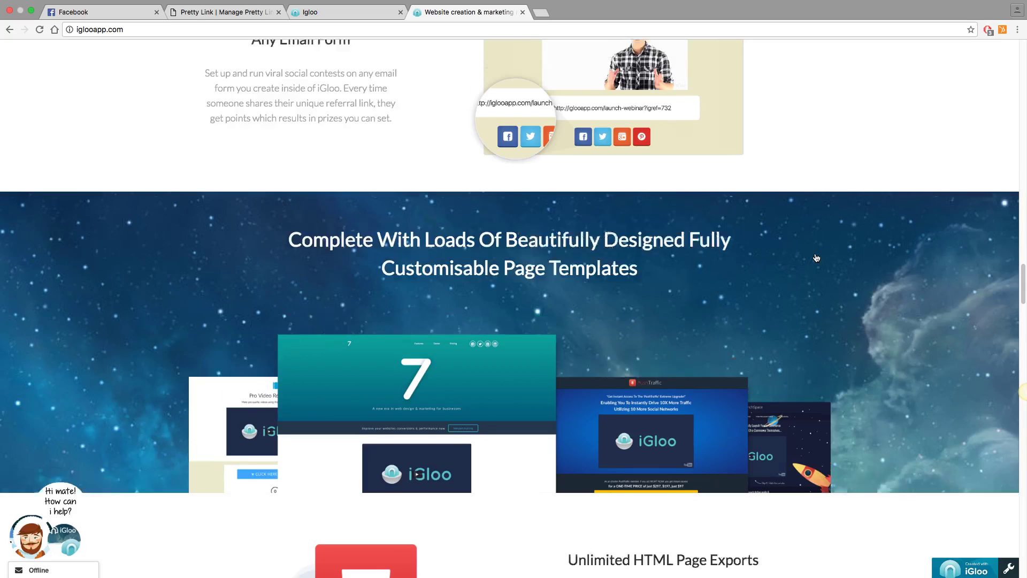
pyautogui.scroll(5, 816, 258)
pyautogui.scroll(-15, 816, 258)
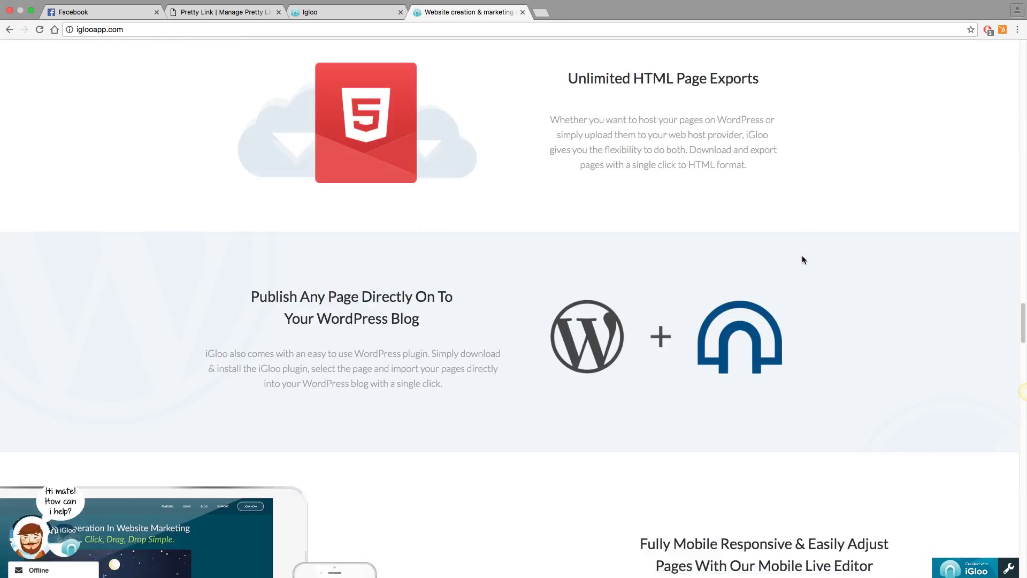
pyautogui.scroll(-8, 800, 260)
pyautogui.scroll(-15, 818, 181)
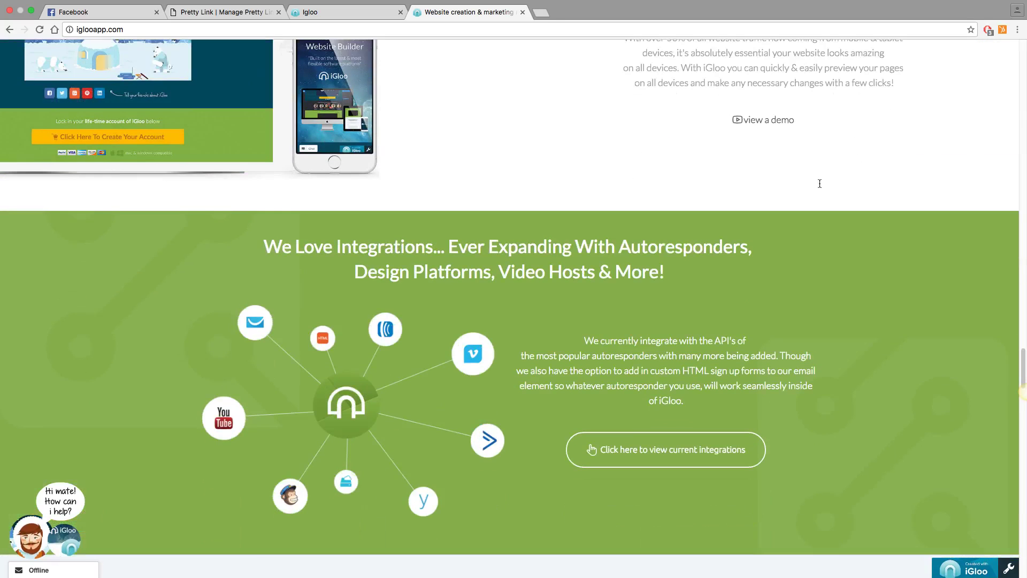
pyautogui.scroll(-16, 810, 185)
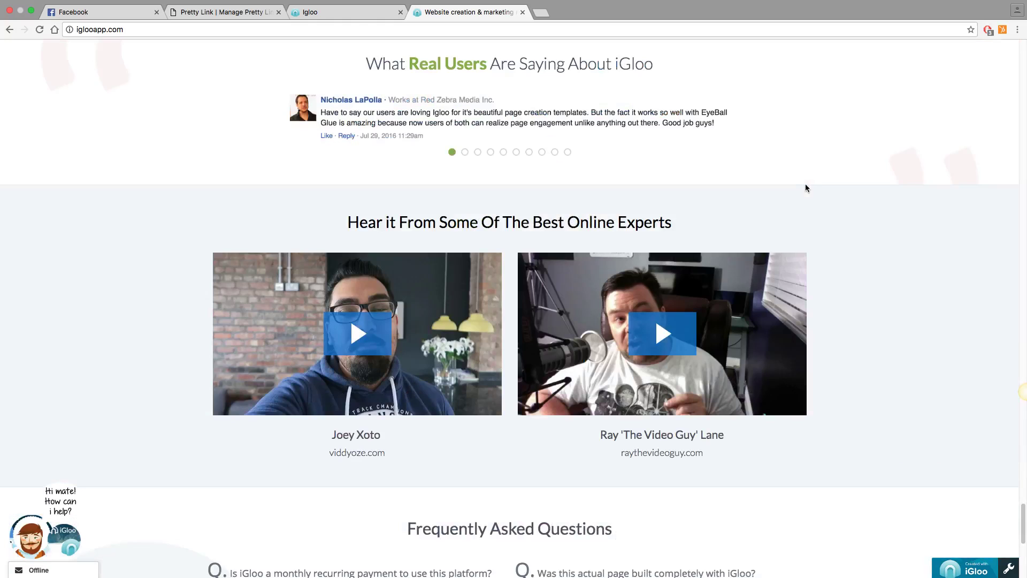
pyautogui.scroll(-8, 807, 187)
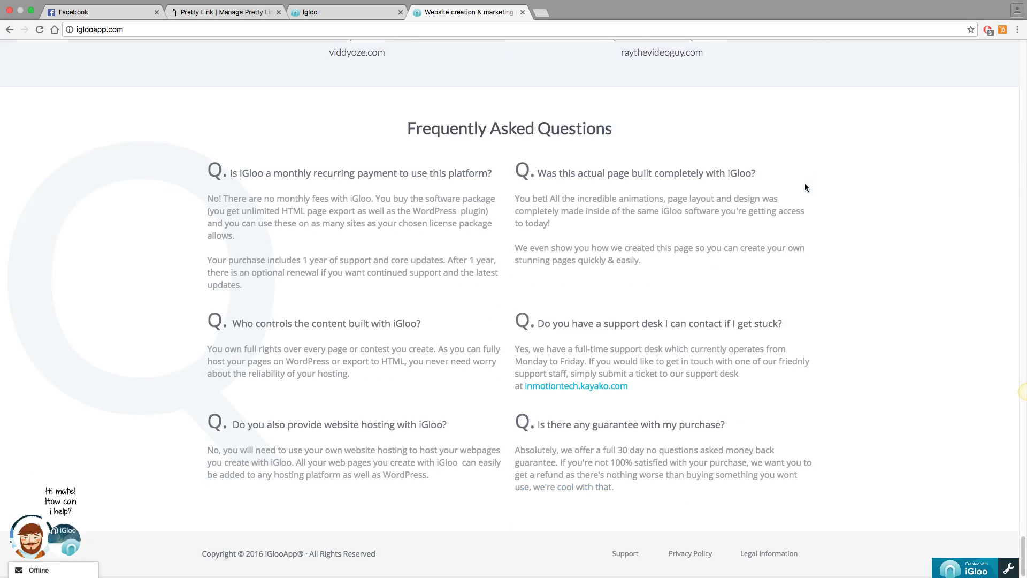
pyautogui.scroll(20, 805, 184)
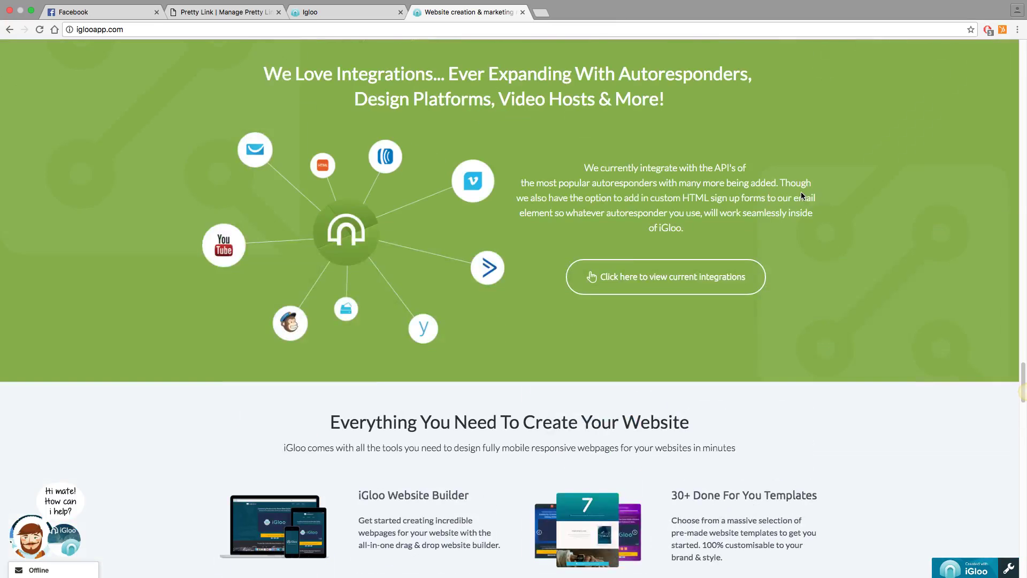
pyautogui.scroll(14, 802, 194)
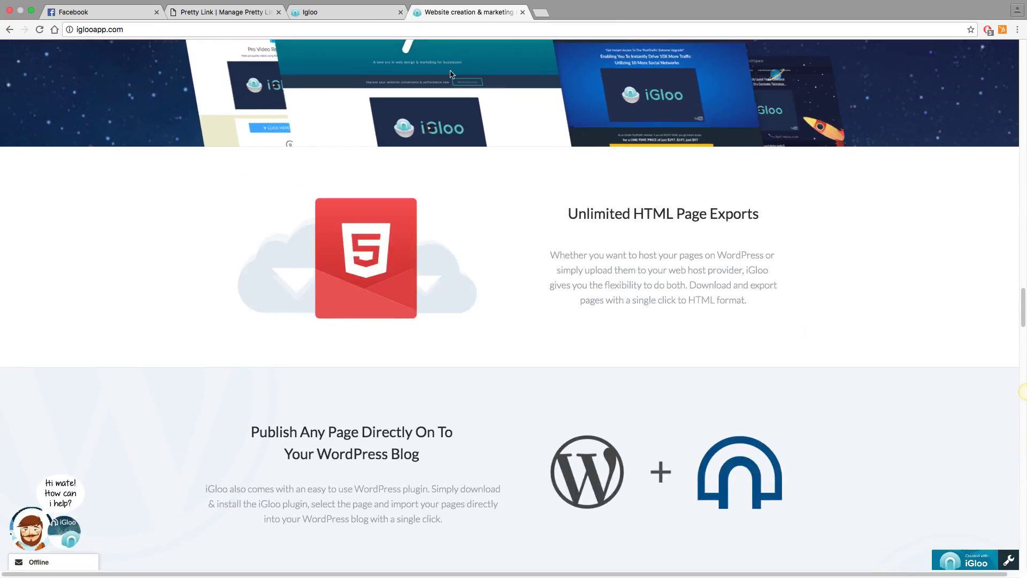
# Open iGloo's LTV campaign to list its pages, such as Home Page, Privacy Policy and Contact.
pyautogui.click(359, 12)
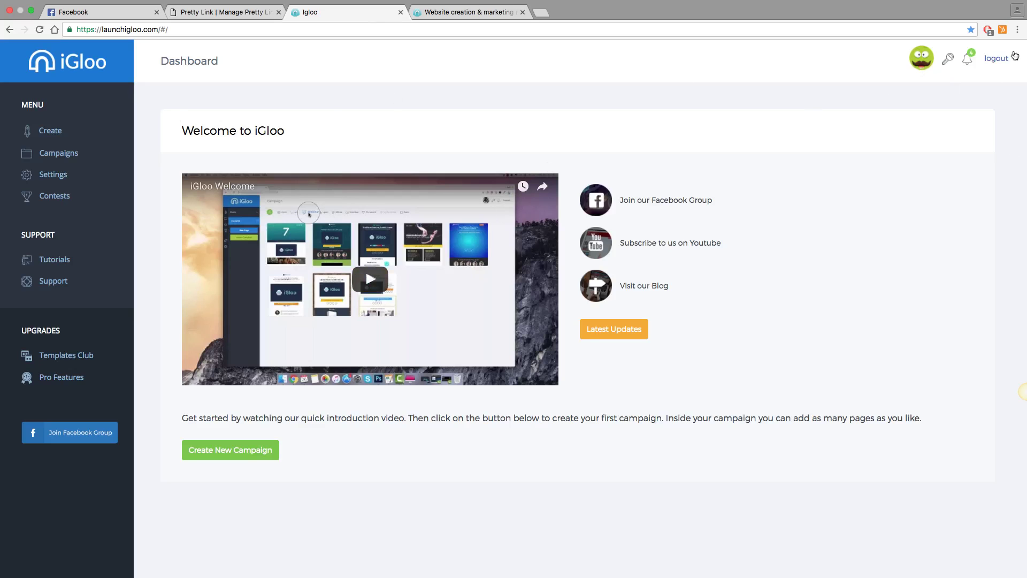
pyautogui.click(47, 131)
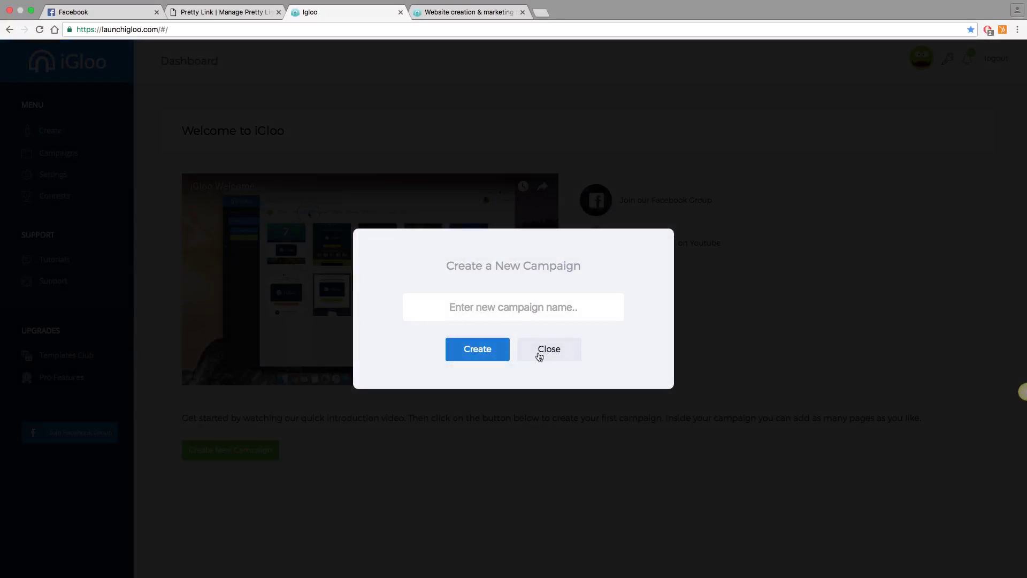
pyautogui.click(550, 349)
pyautogui.click(69, 154)
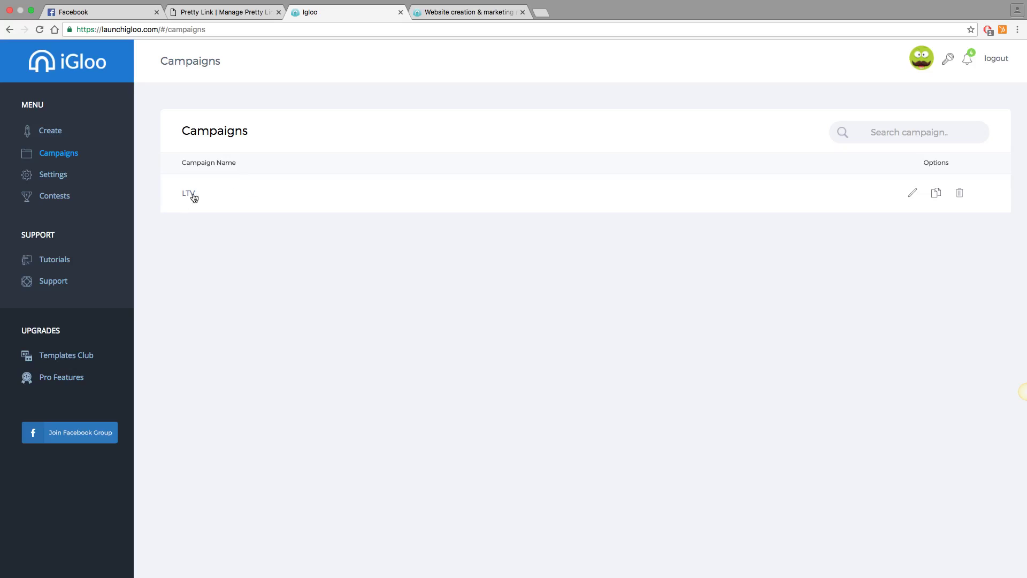
pyautogui.click(192, 194)
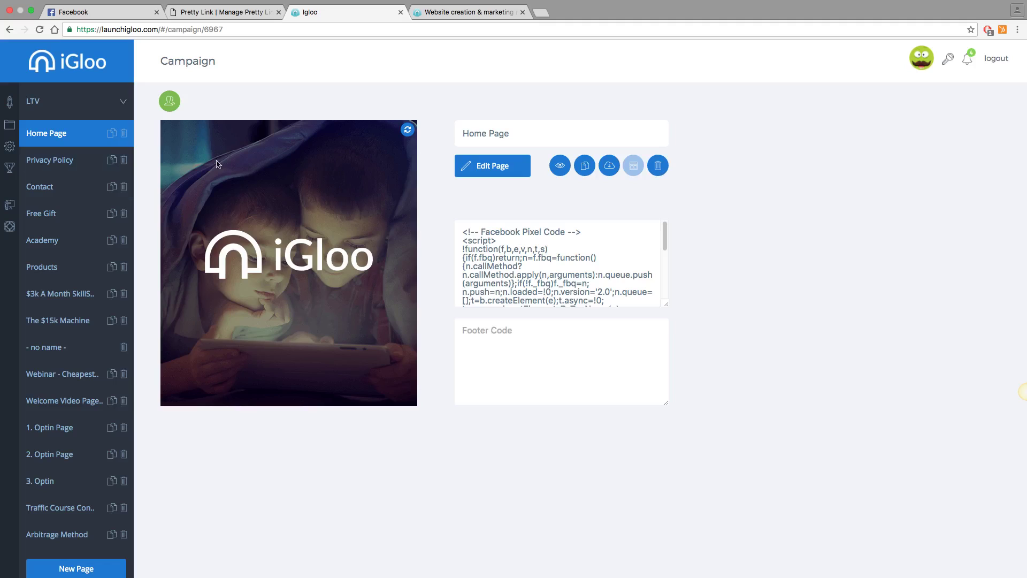
# Add a new LTV page from the first Upsell template (PushTraffic) and open it for editing.
pyautogui.click(47, 571)
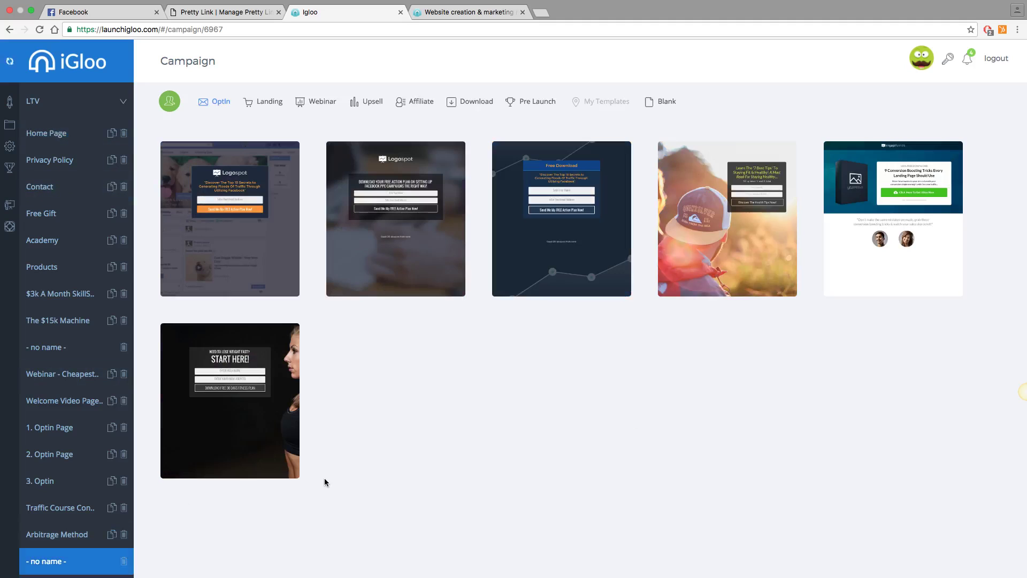
pyautogui.click(268, 103)
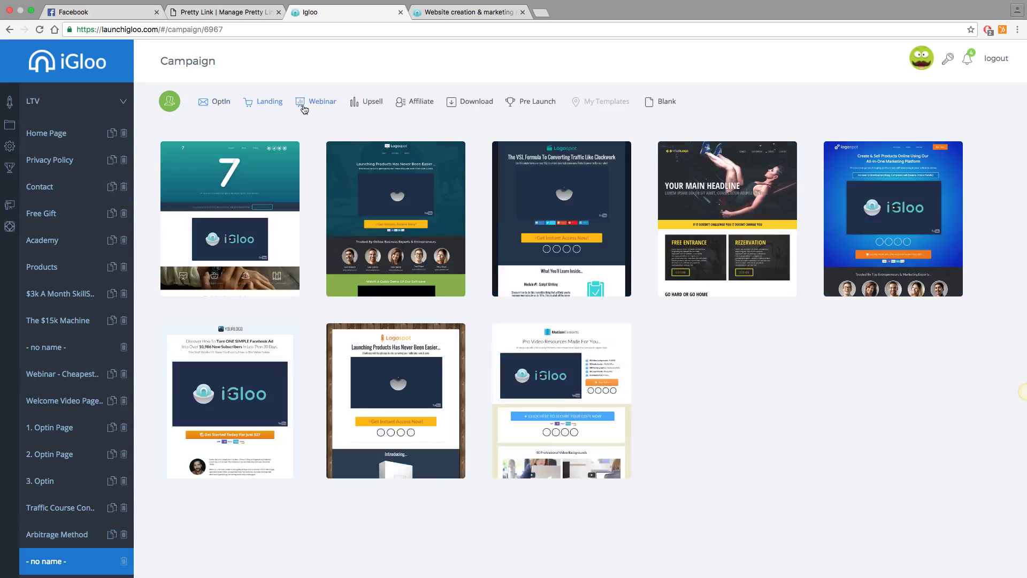
pyautogui.click(307, 107)
pyautogui.click(364, 106)
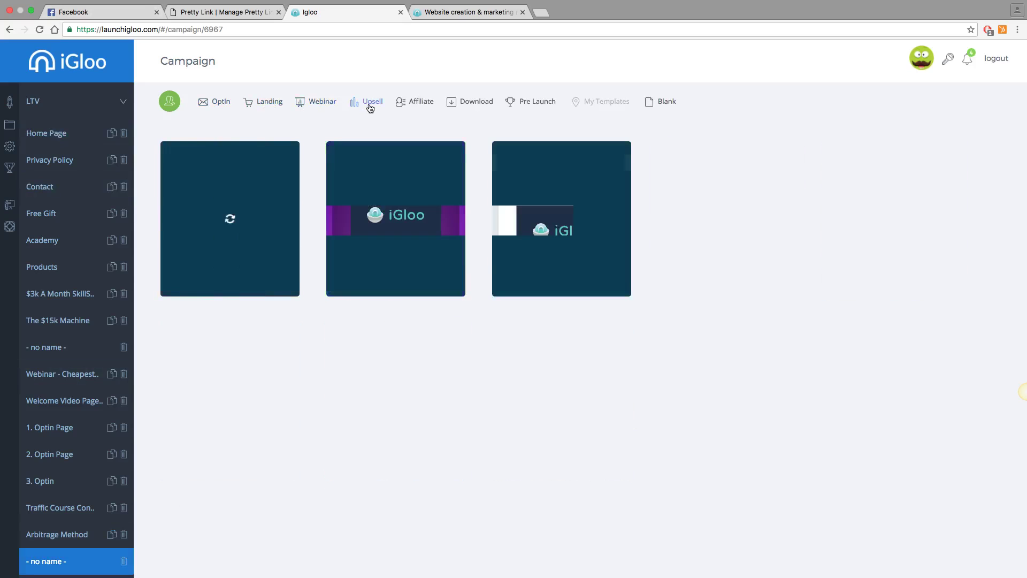
pyautogui.click(414, 109)
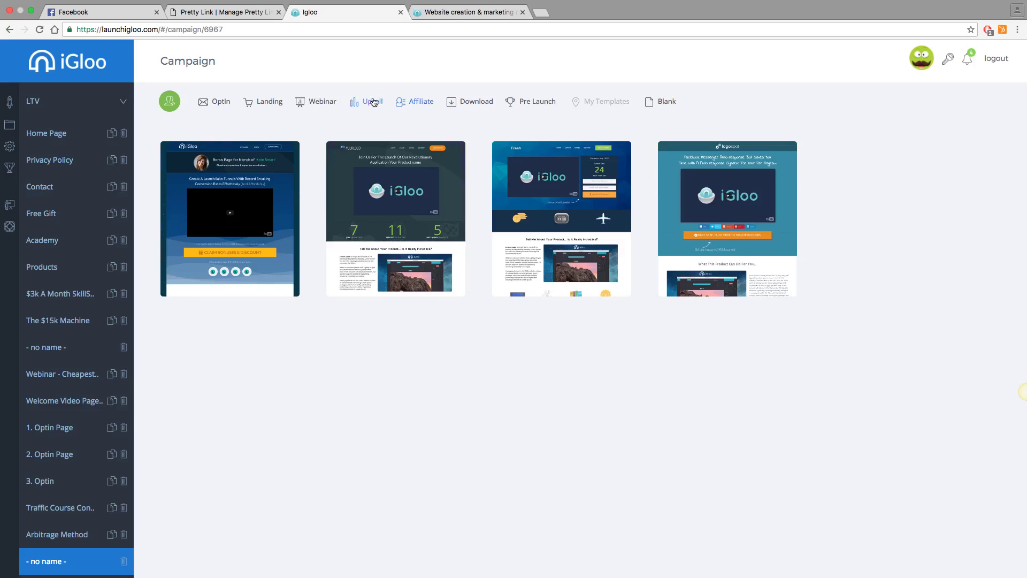
pyautogui.click(383, 106)
pyautogui.click(249, 222)
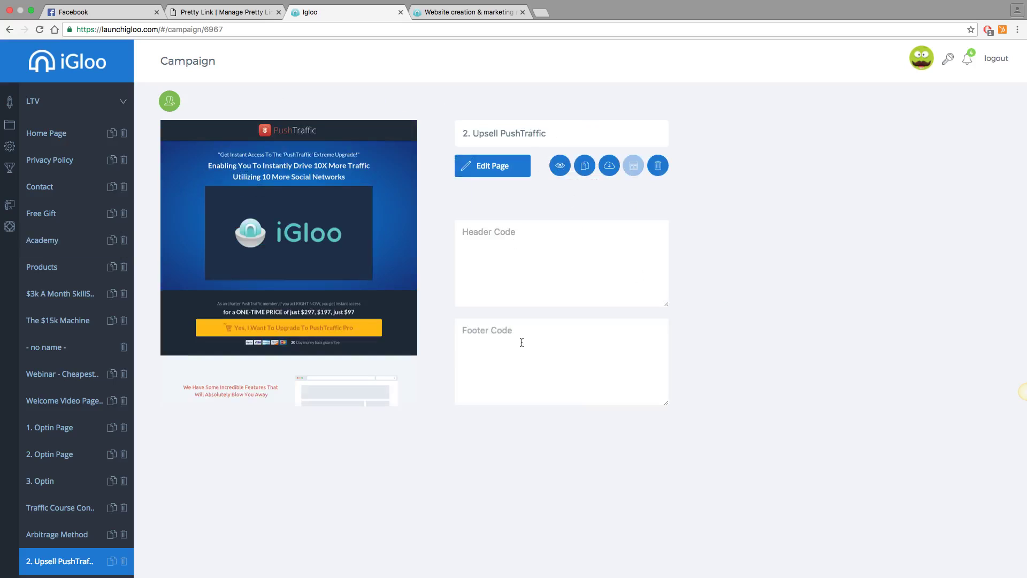
pyautogui.click(478, 169)
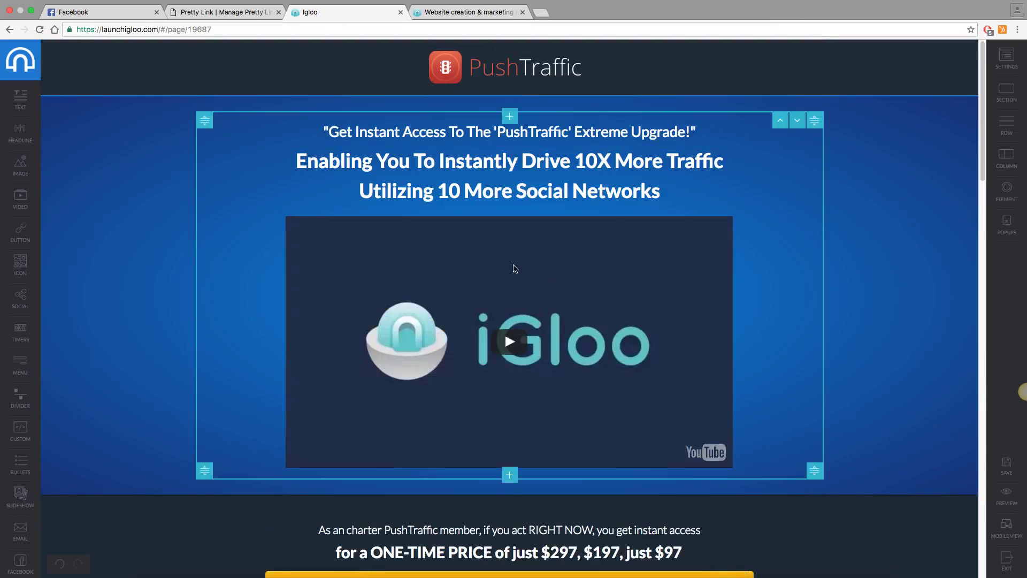
# Scroll down the PushTraffic upsell page to its 'Yes, I Want To Upgrade To PushTraffic Pro' button.
pyautogui.scroll(-2, 883, 235)
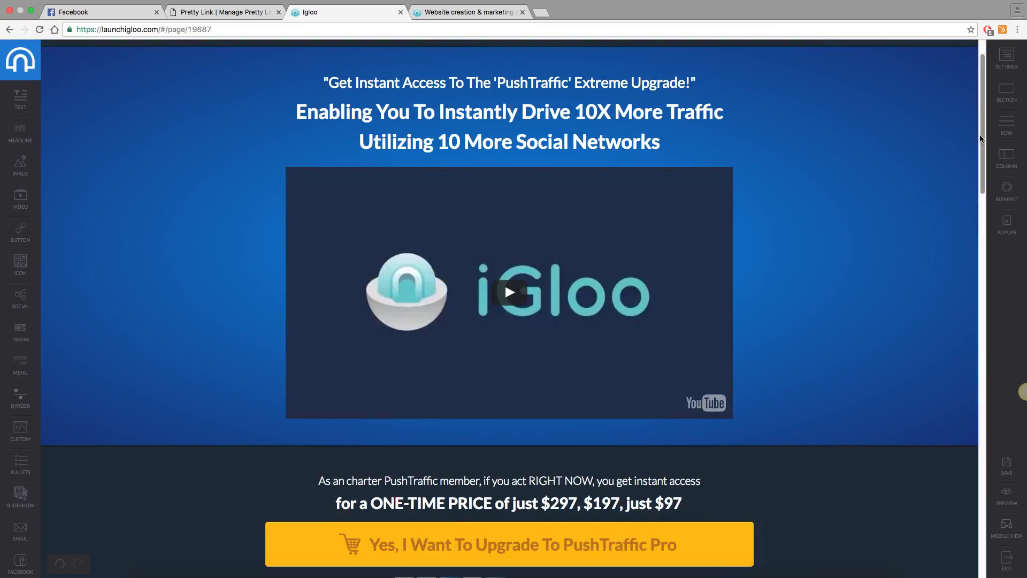
pyautogui.scroll(-3, 983, 138)
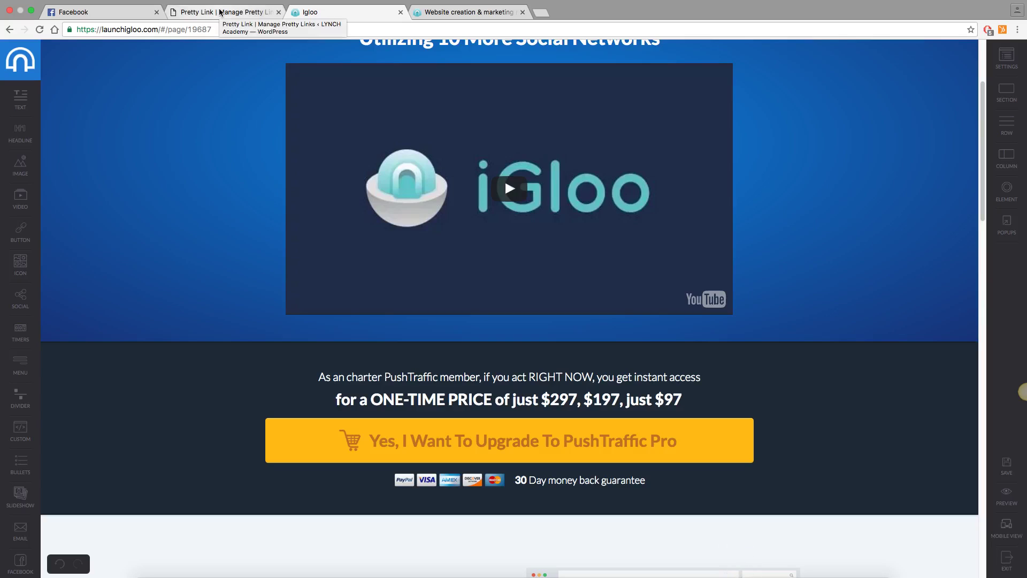
# On WordPress's iGloo import page, choose campaign LTV and page 2. Upsell PushTraffic.
pyautogui.click(220, 12)
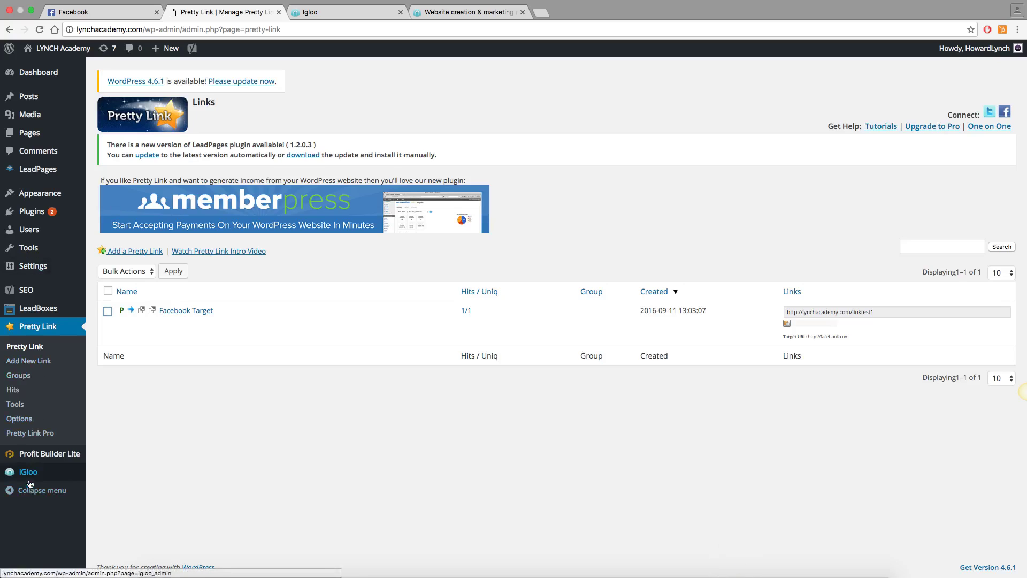
pyautogui.click(73, 430)
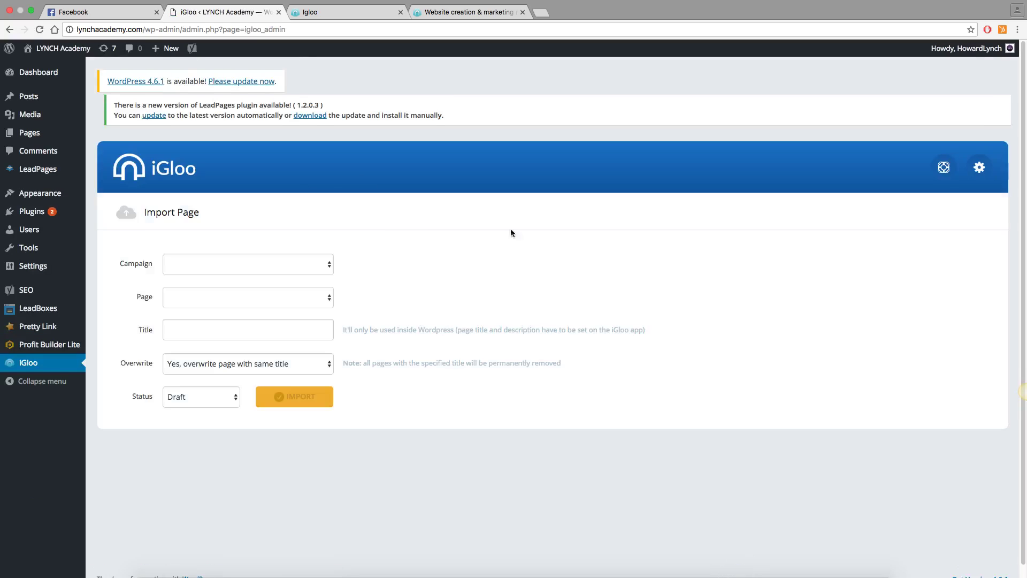
pyautogui.click(230, 265)
pyautogui.click(233, 274)
pyautogui.click(236, 298)
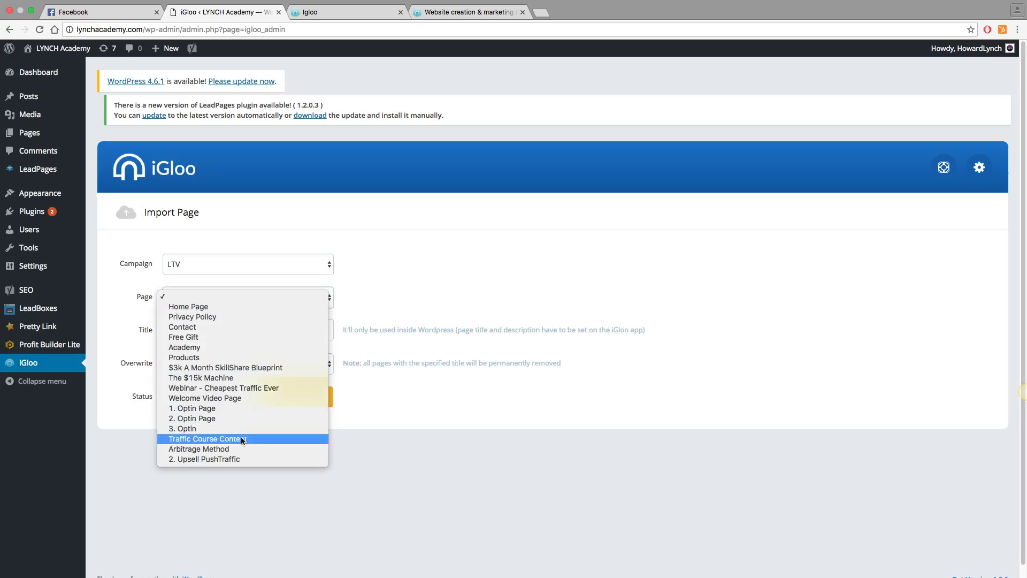
pyautogui.click(240, 459)
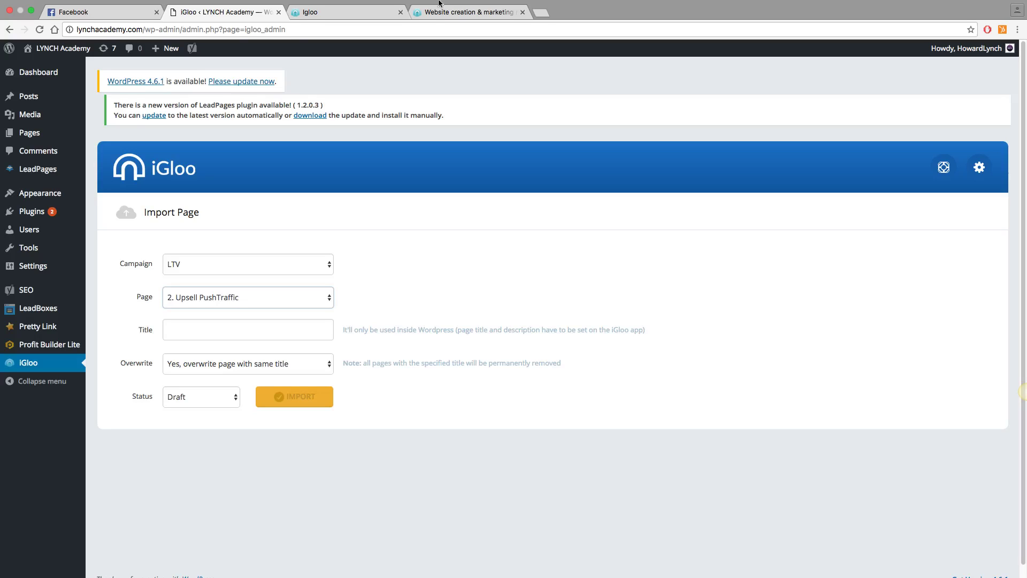
pyautogui.click(443, 23)
# Scroll through the PushTraffic upsell page in the iGloo editor and back to the top.
pyautogui.scroll(10, 415, 142)
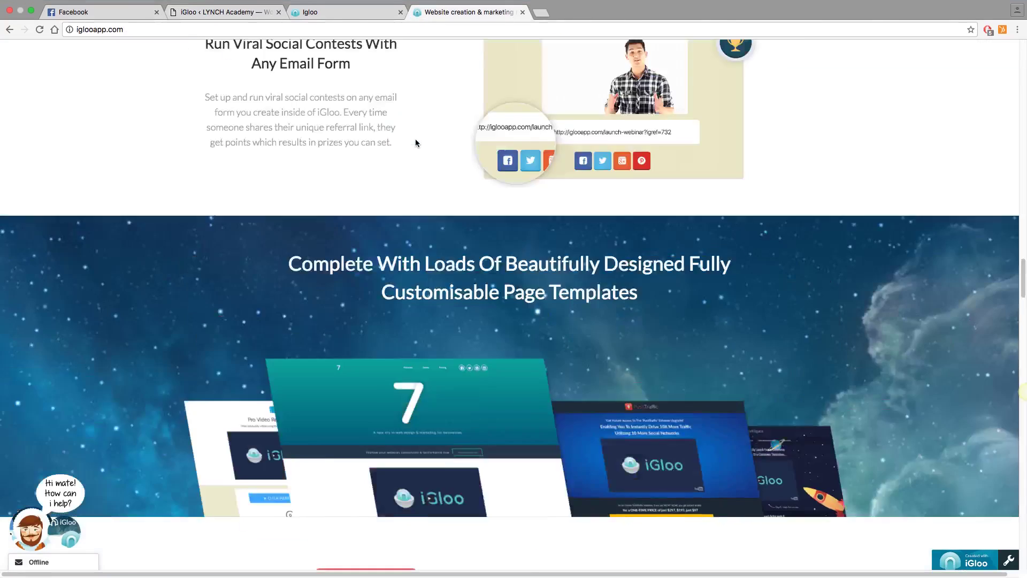
pyautogui.click(321, 12)
pyautogui.scroll(3, 803, 204)
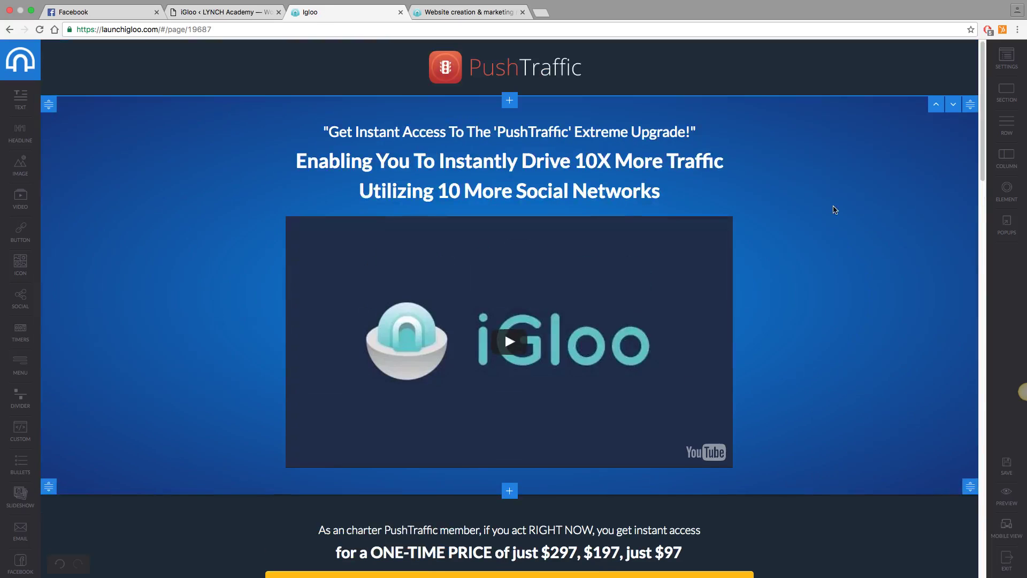
pyautogui.scroll(-15, 835, 182)
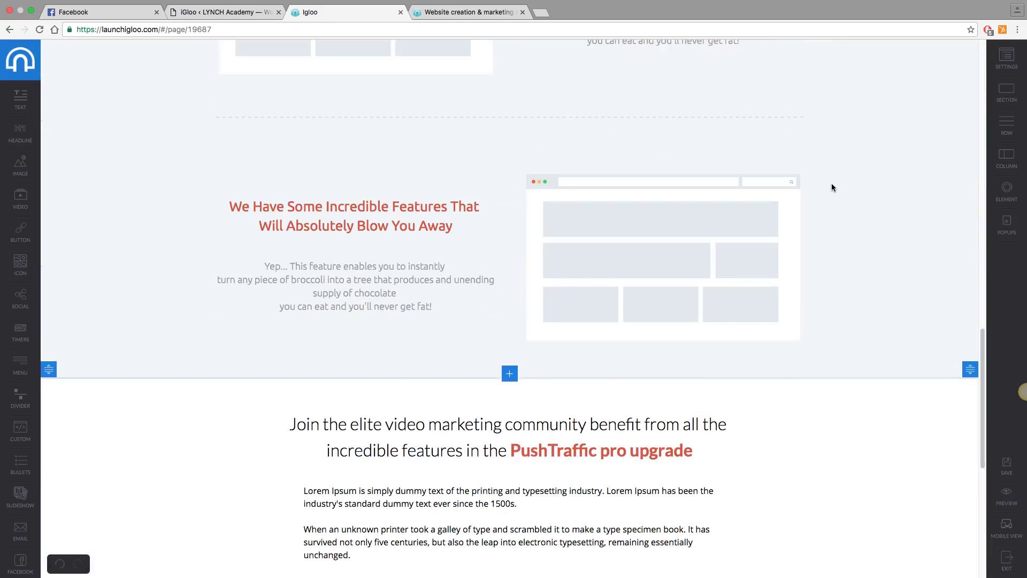
pyautogui.scroll(-3, 865, 277)
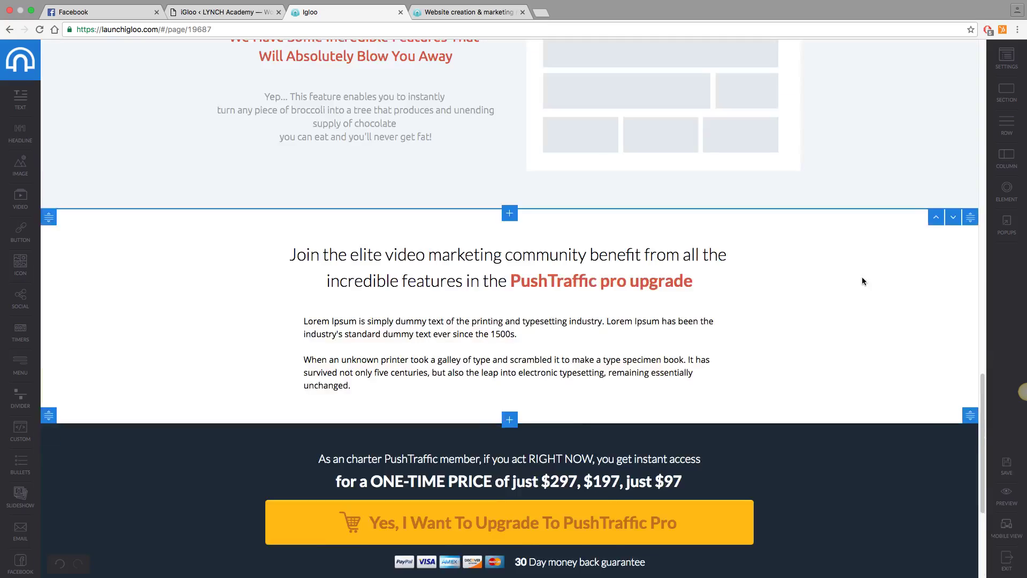
pyautogui.scroll(15, 856, 276)
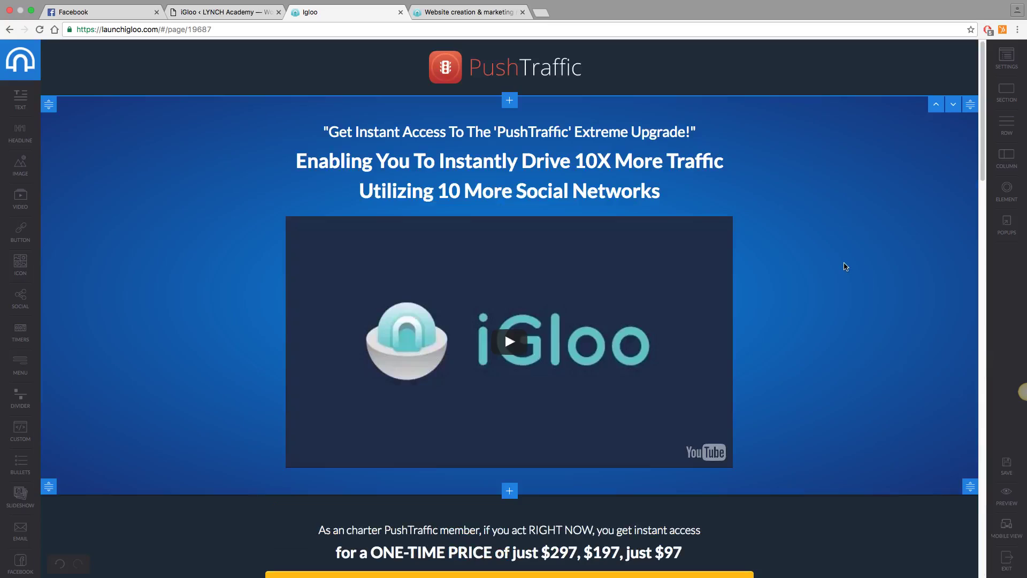